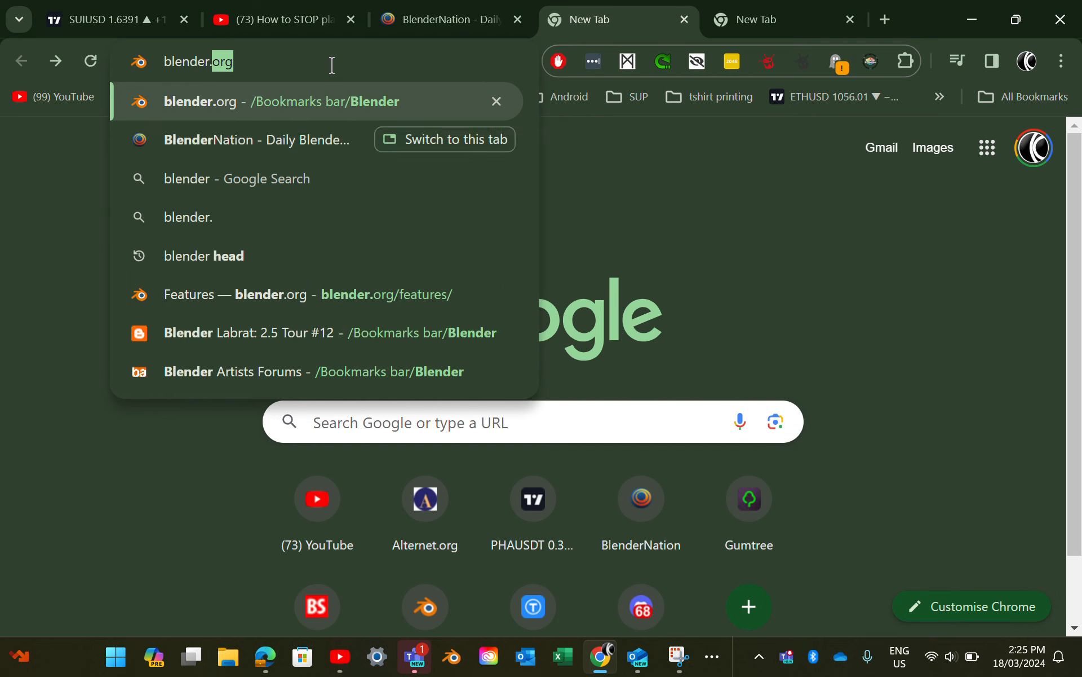
# Load blender.org and open its Blender download page
pyautogui.press('Return')
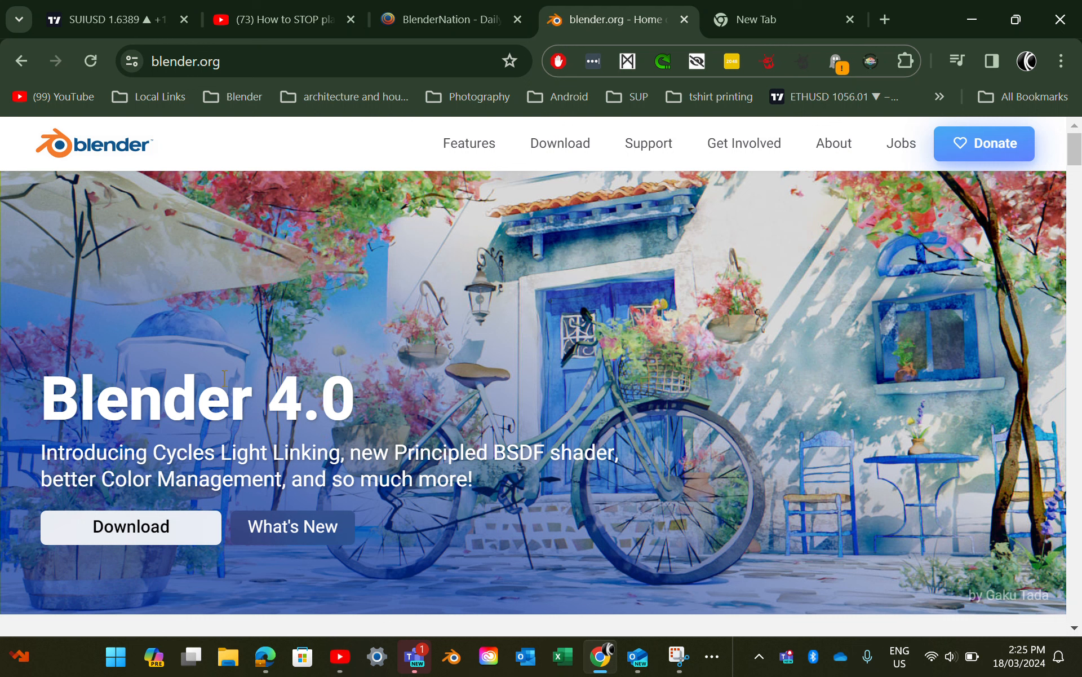
pyautogui.click(127, 532)
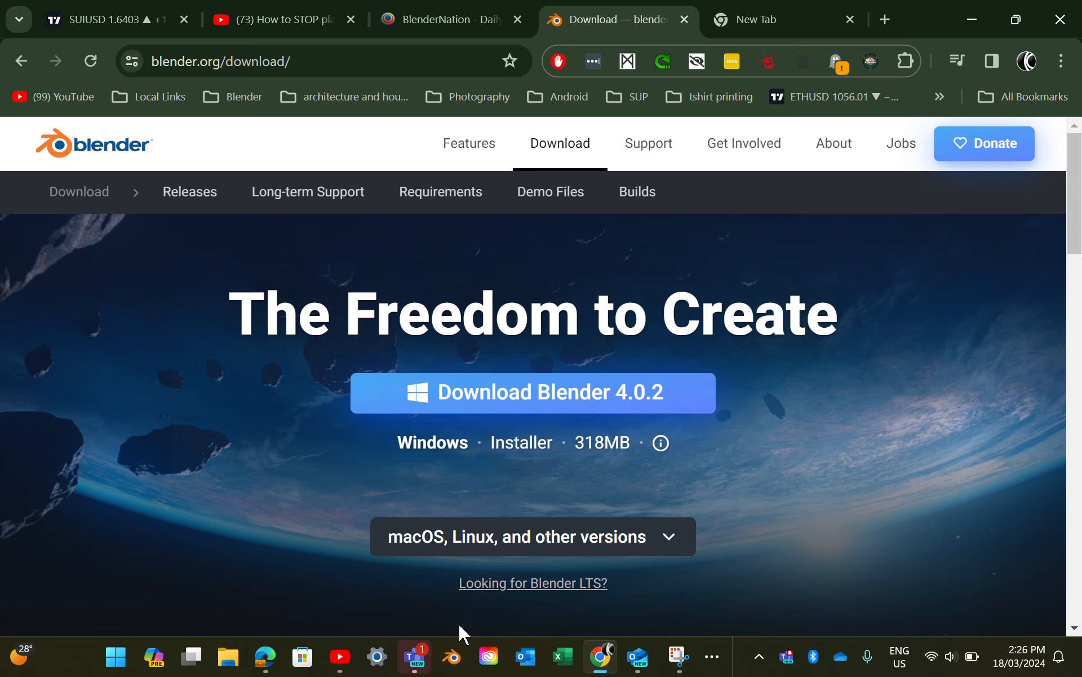
# Switch to Blender by launching it with the default scene, and keep the session open
pyautogui.click(453, 657)
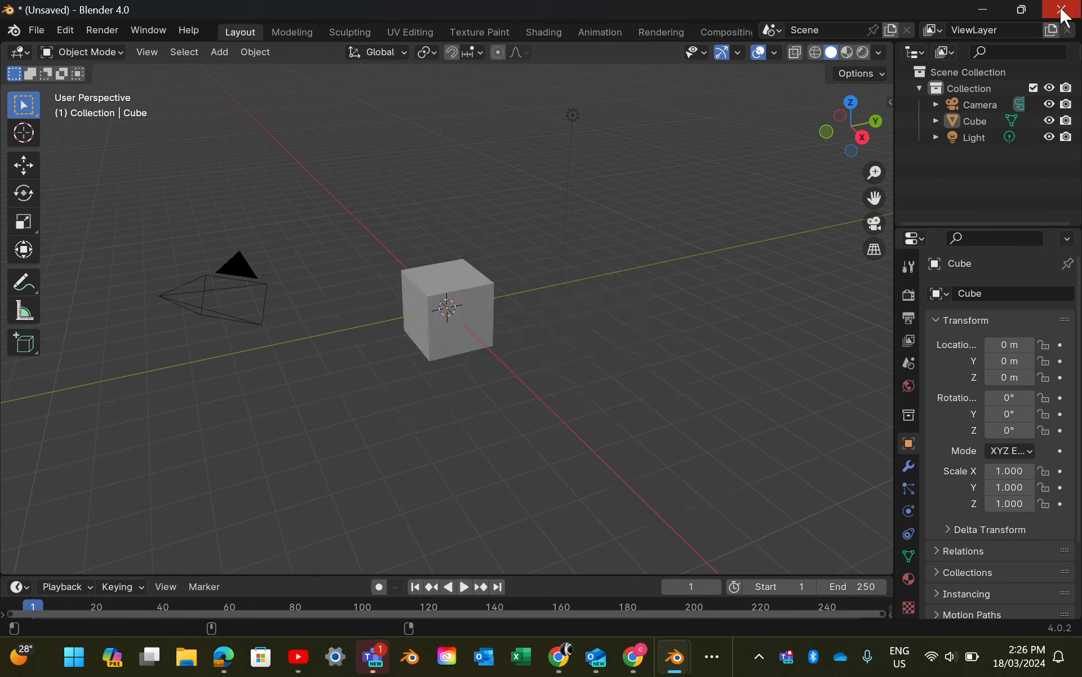
pyautogui.click(1063, 10)
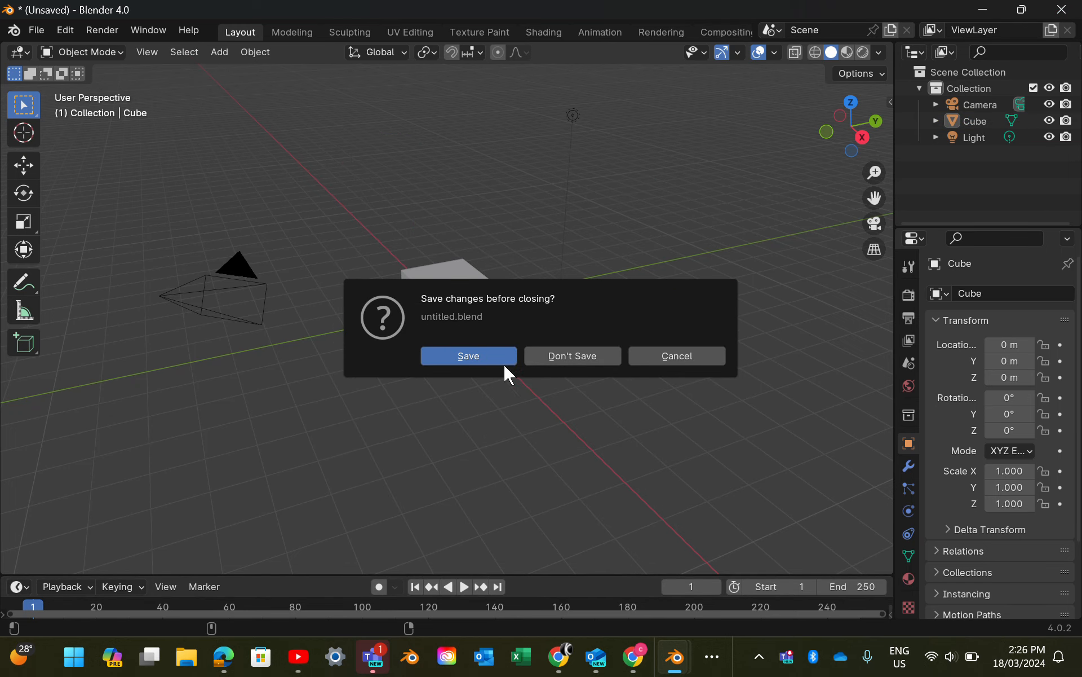
pyautogui.click(654, 357)
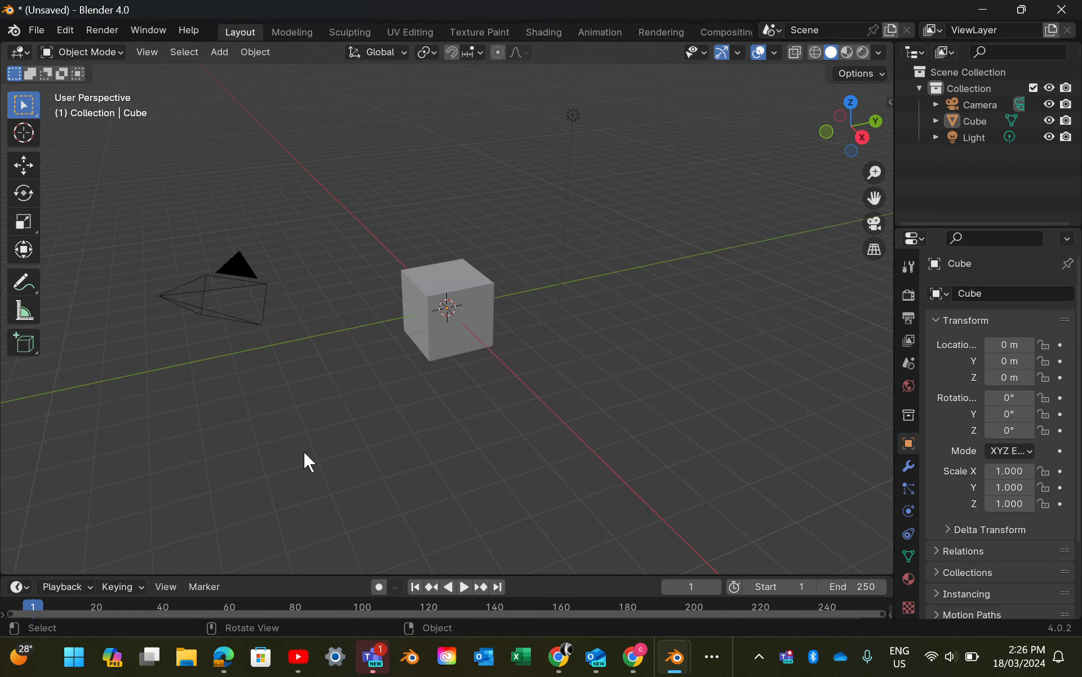
# Orbit around the default cube and zoom in on it
pyautogui.moveTo(319, 428)
pyautogui.mouseDown(button='middle')
pyautogui.moveTo(335, 406)
pyautogui.moveTo(325, 428)
pyautogui.mouseUp(button='middle')
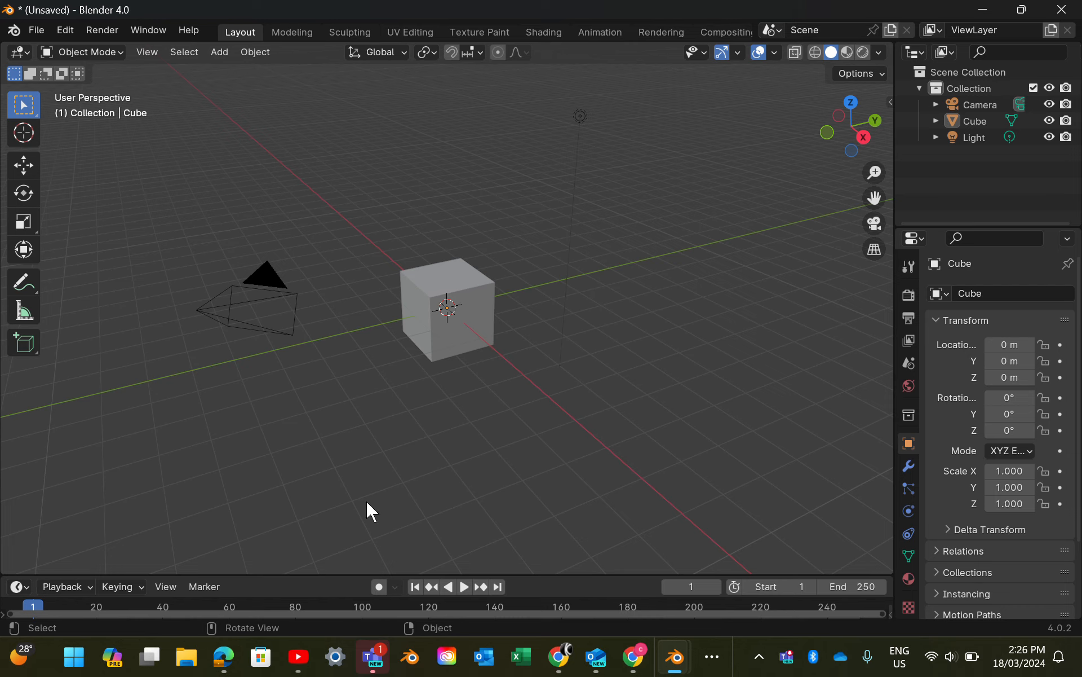
pyautogui.moveTo(456, 460); pyautogui.dragTo(514, 447, button='middle')
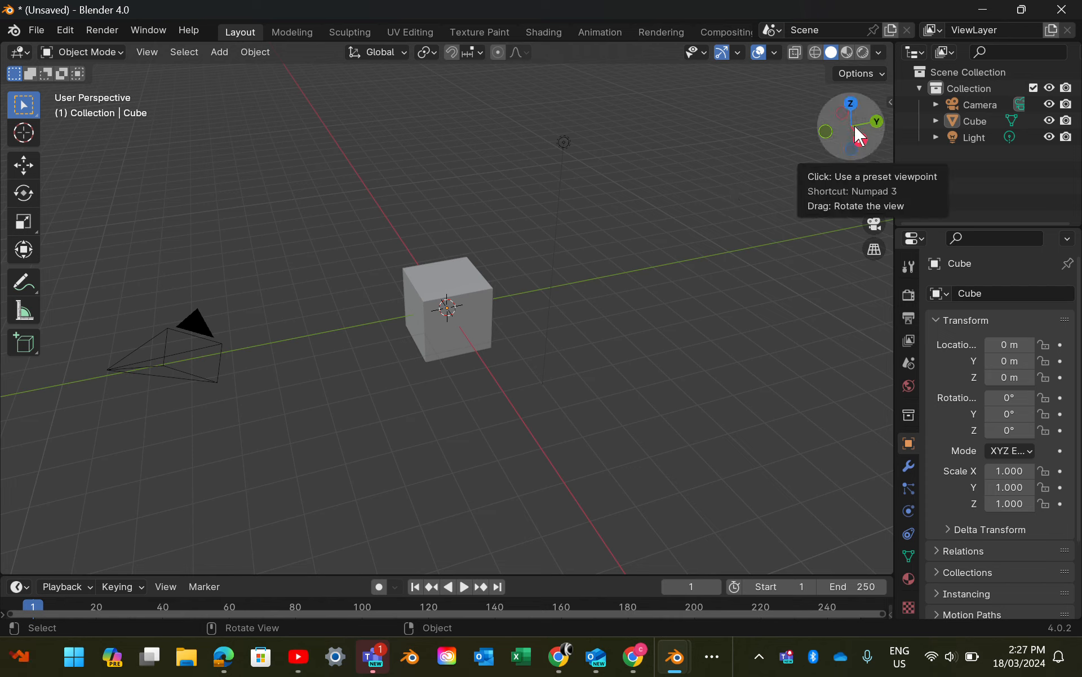
pyautogui.moveTo(857, 131)
pyautogui.mouseDown()
pyautogui.moveTo(759, 96)
pyautogui.moveTo(761, 71)
pyautogui.moveTo(786, 141)
pyautogui.moveTo(848, 111)
pyautogui.moveTo(850, 98)
pyautogui.moveTo(860, 145)
pyautogui.mouseUp()
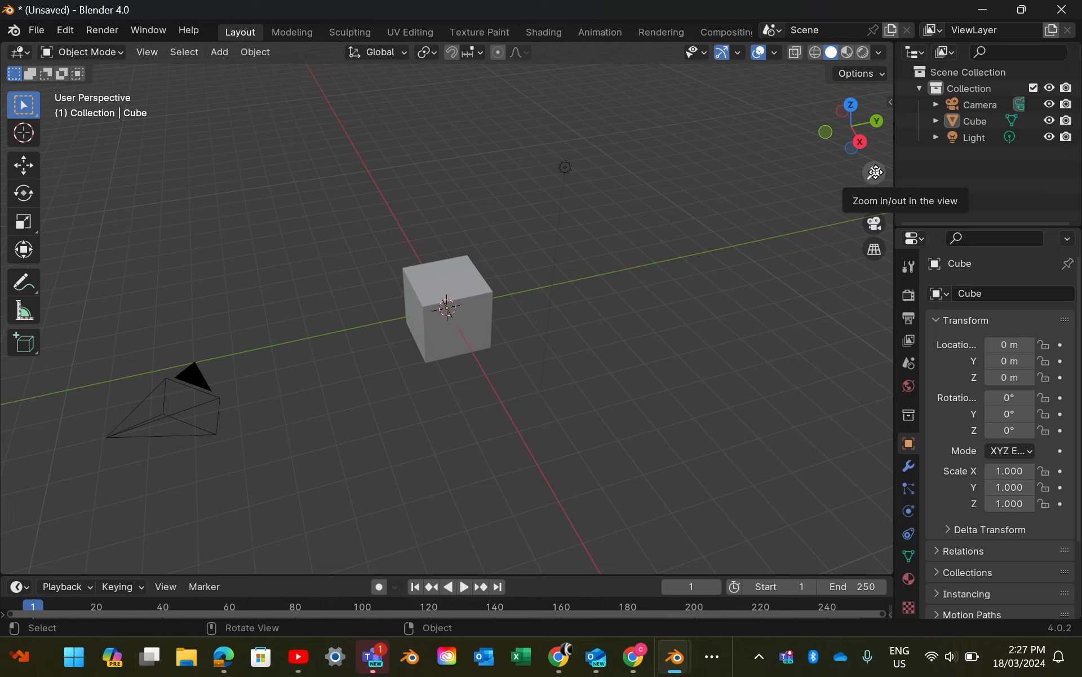
pyautogui.moveTo(875, 172); pyautogui.dragTo(875, 197)
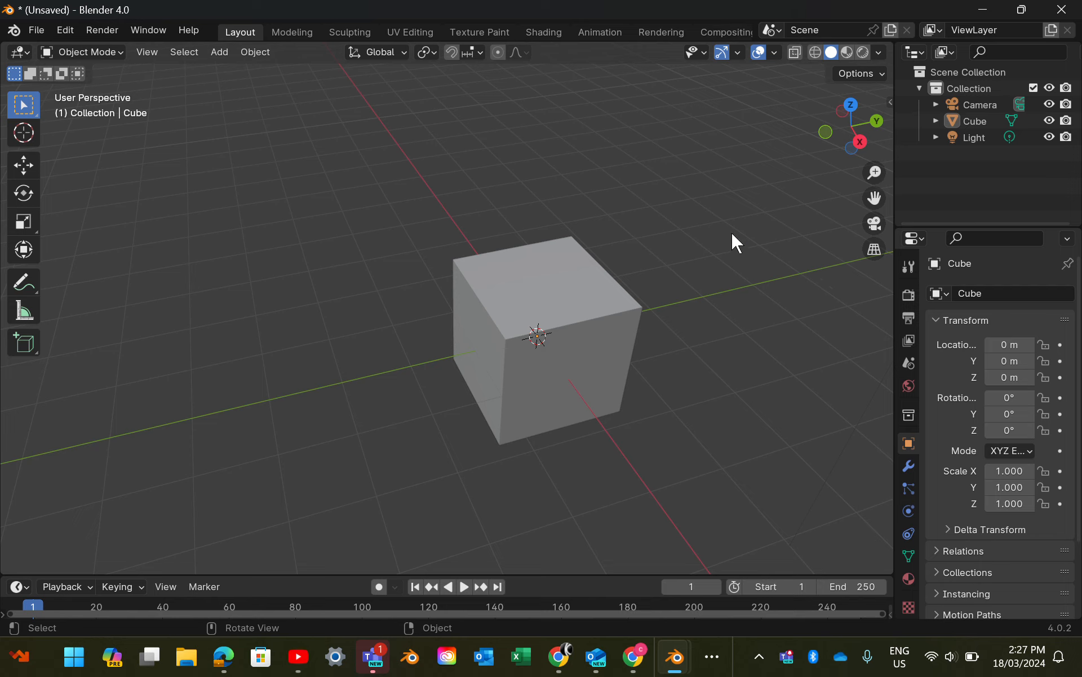
# Examine the cube in the back, right and top orthographic views, and return to a perspective view of it
pyautogui.click(876, 118)
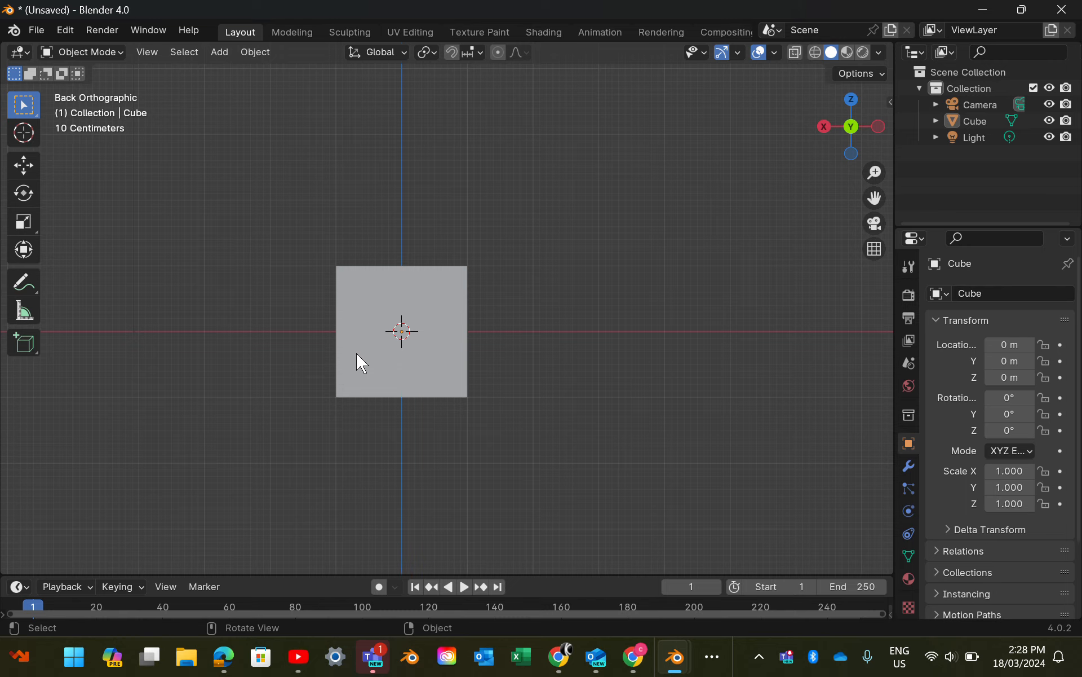
pyautogui.click(823, 124)
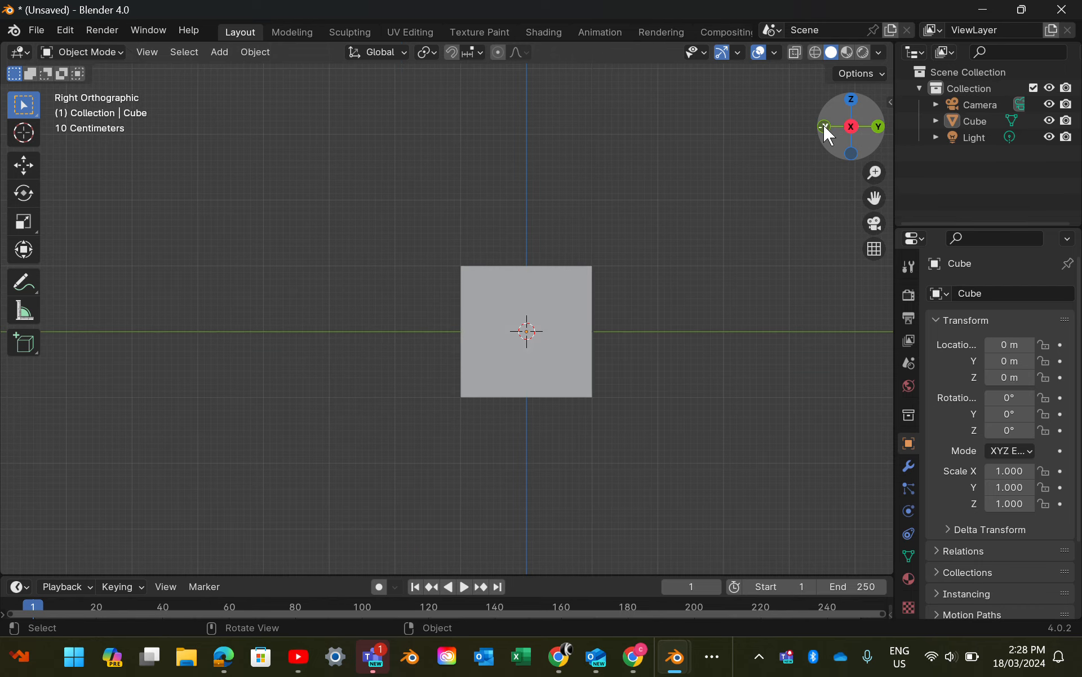
pyautogui.click(852, 98)
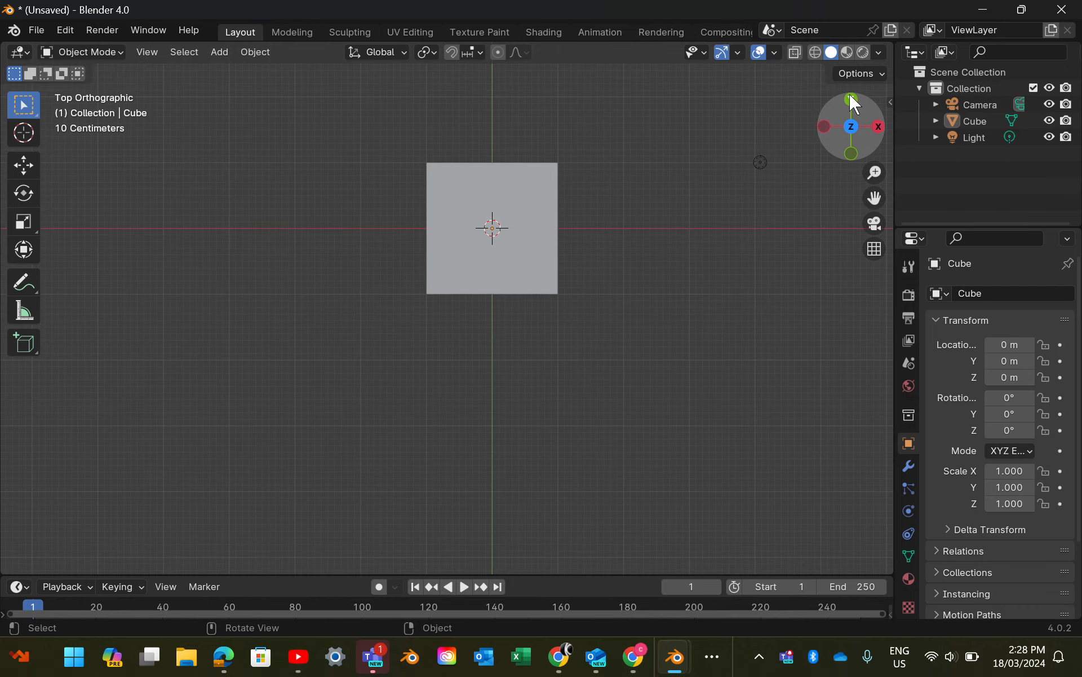
pyautogui.click(874, 125)
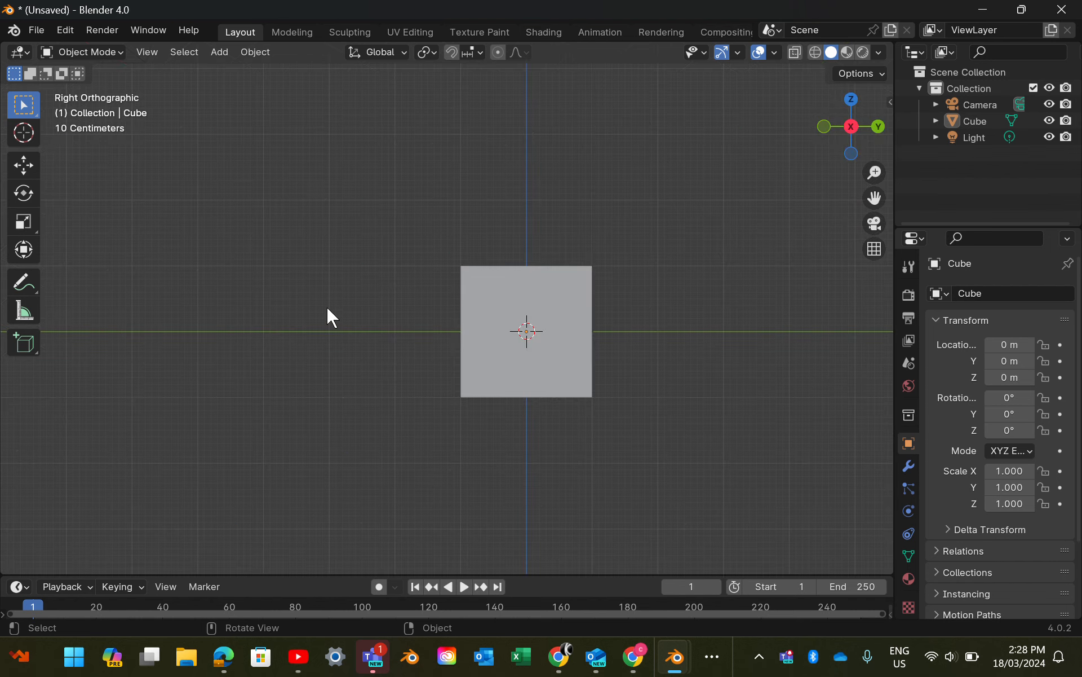
pyautogui.scroll(4, 307, 290)
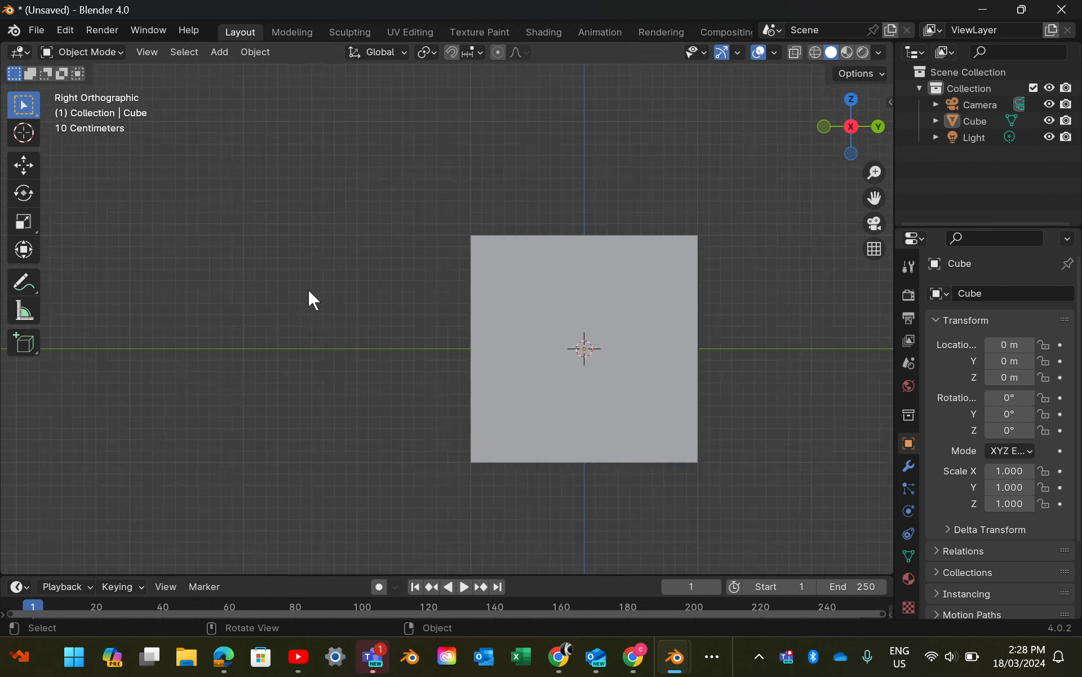
pyautogui.scroll(-6, 311, 290)
pyautogui.moveTo(322, 267); pyautogui.dragTo(249, 300, button='middle')
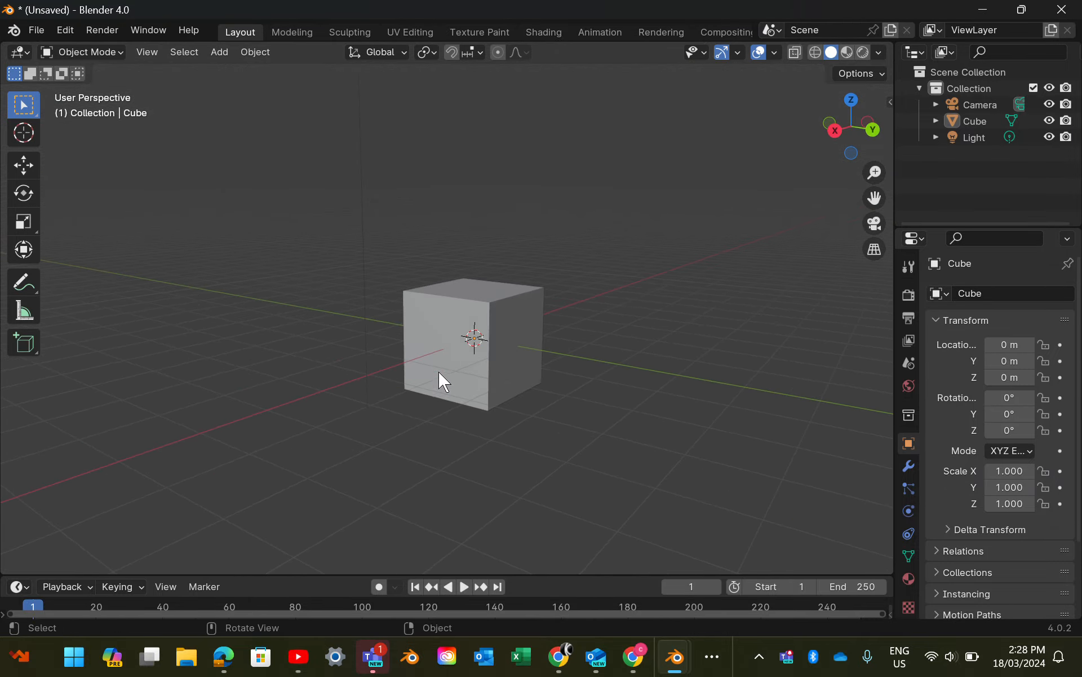
pyautogui.keyDown('shift'); pyautogui.moveTo(543, 393); pyautogui.dragTo(522, 331, button='middle'); pyautogui.keyUp('shift')
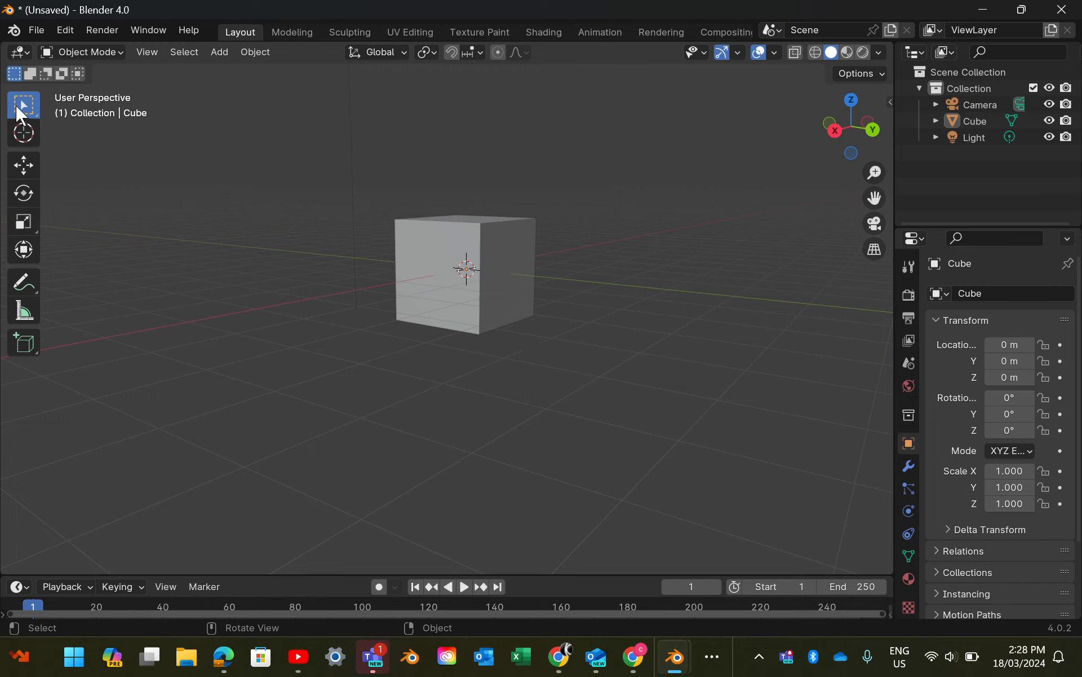
# Move the cube freehand to about -0.033 m on the Z axis and about 0.483 m on the Y axis
pyautogui.click(431, 260)
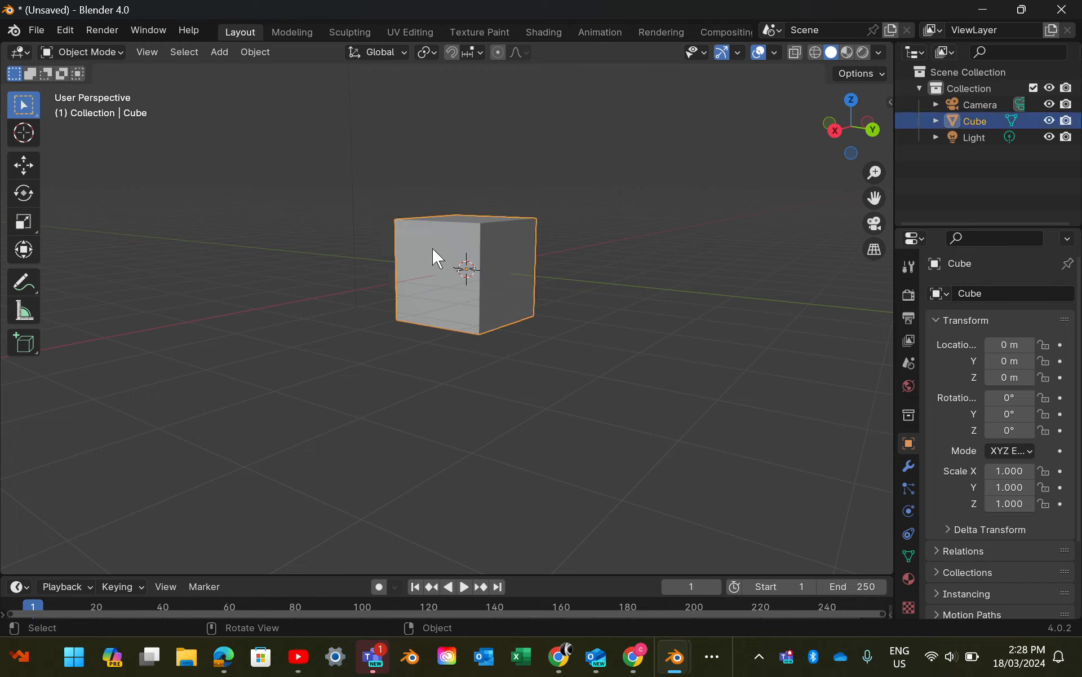
pyautogui.click(22, 162)
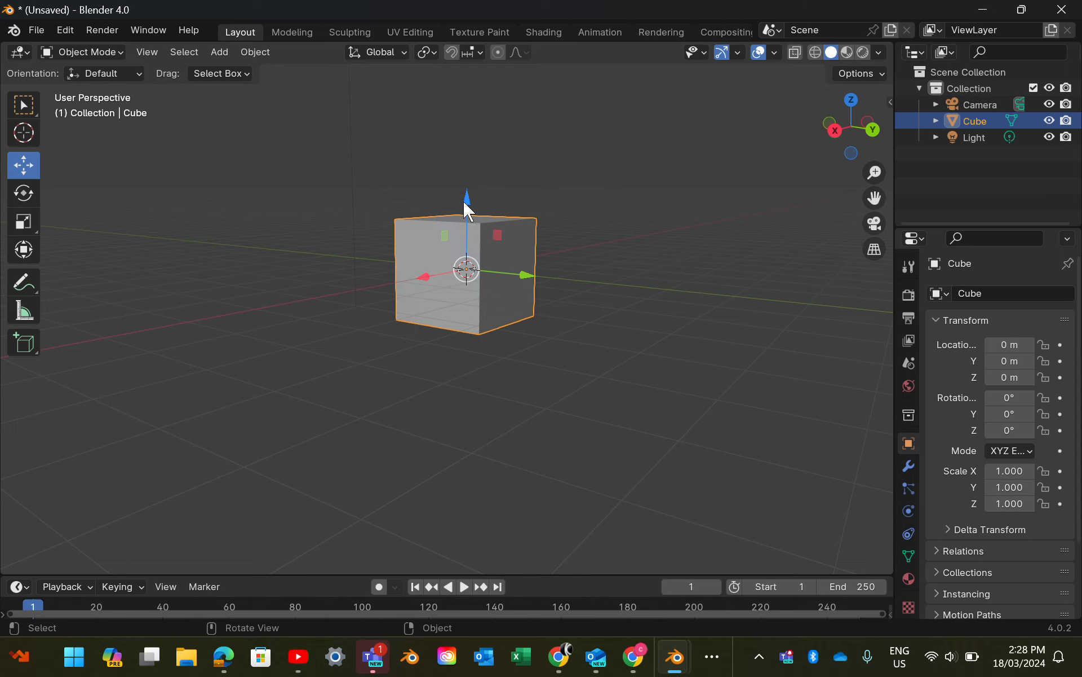
pyautogui.moveTo(470, 209)
pyautogui.mouseDown()
pyautogui.moveTo(467, 93)
pyautogui.moveTo(440, 355)
pyautogui.moveTo(462, 211)
pyautogui.mouseUp()
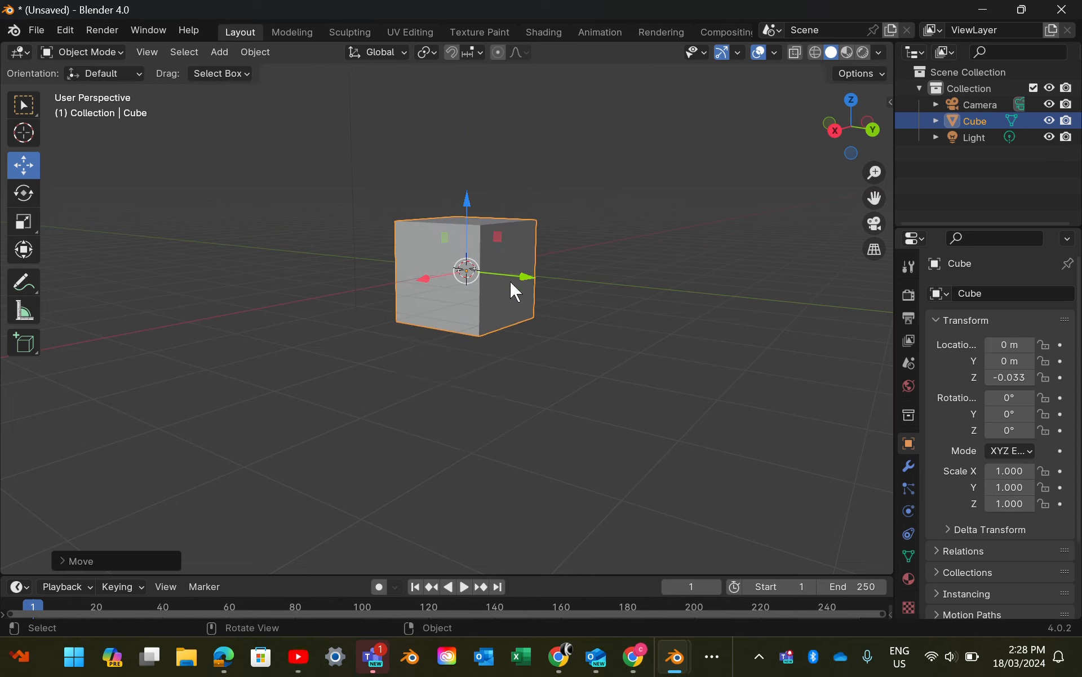
pyautogui.moveTo(523, 271); pyautogui.dragTo(549, 276)
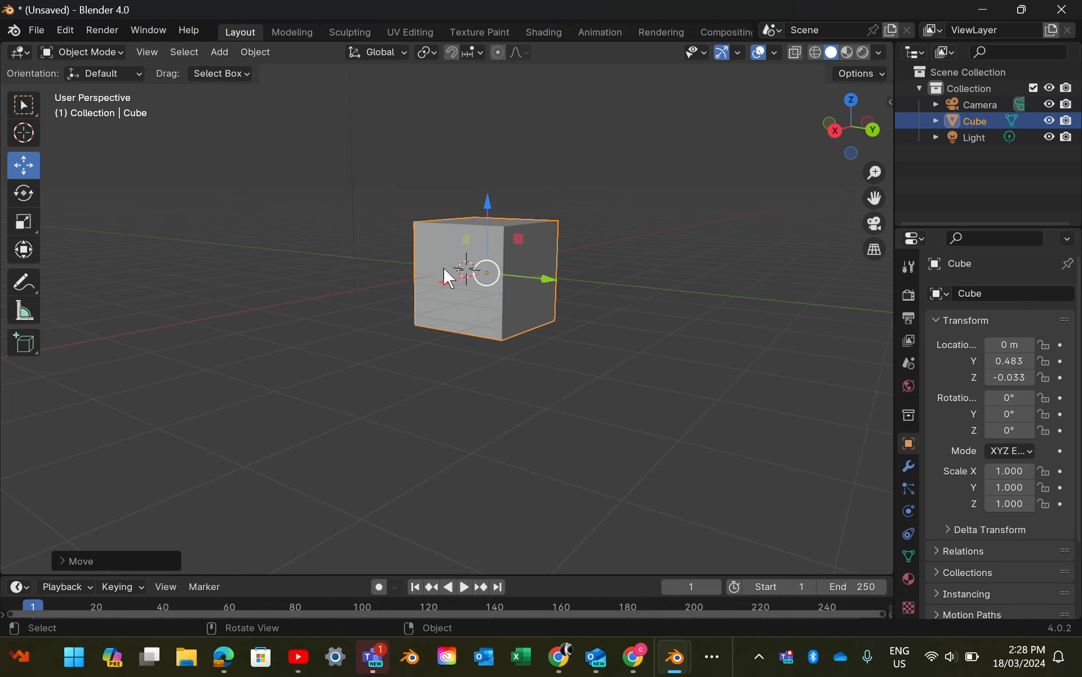
# Rotate the cube freehand around its X axis to about -67.64°, and reset that rotation
pyautogui.click(26, 192)
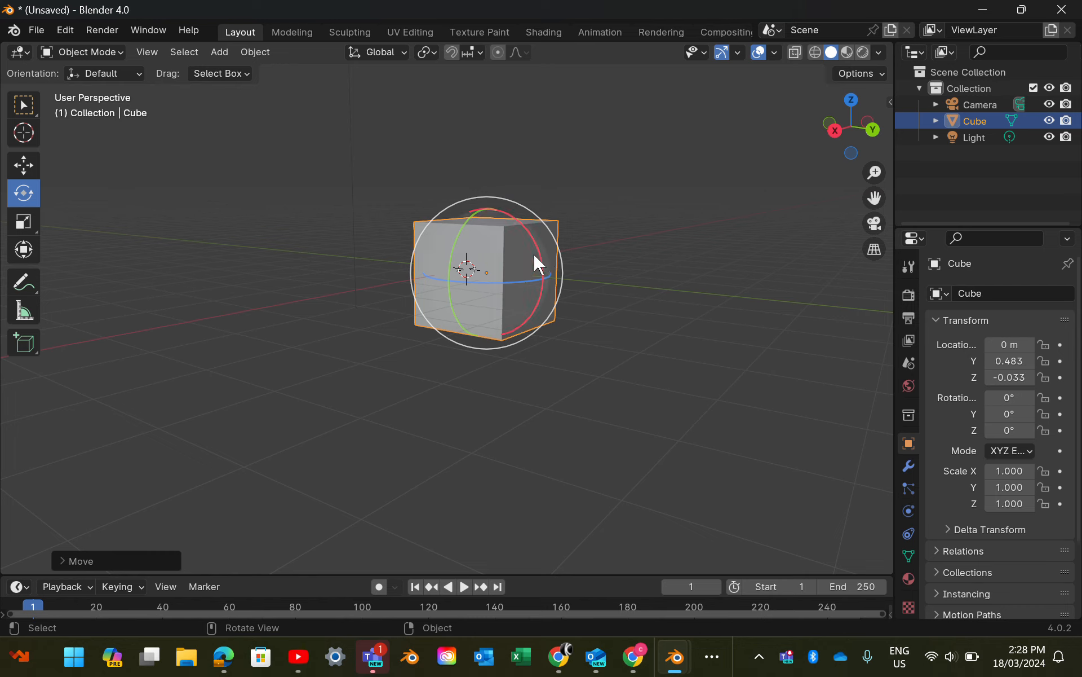
pyautogui.moveTo(539, 263); pyautogui.dragTo(515, 305)
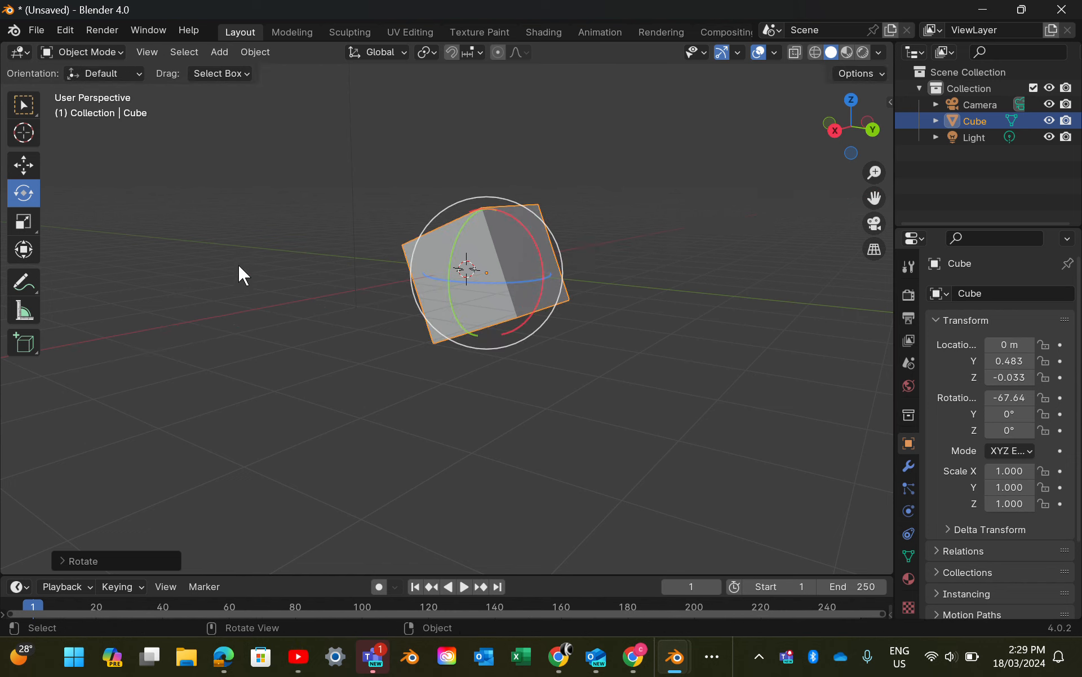
pyautogui.press('ctrl')
pyautogui.hotkey('alt', 'r')
# Scale the cube freehand to about 4.449 on X, 2.943 on Y and 1.747 on Z
pyautogui.moveTo(394, 307); pyautogui.dragTo(597, 273, button='middle')
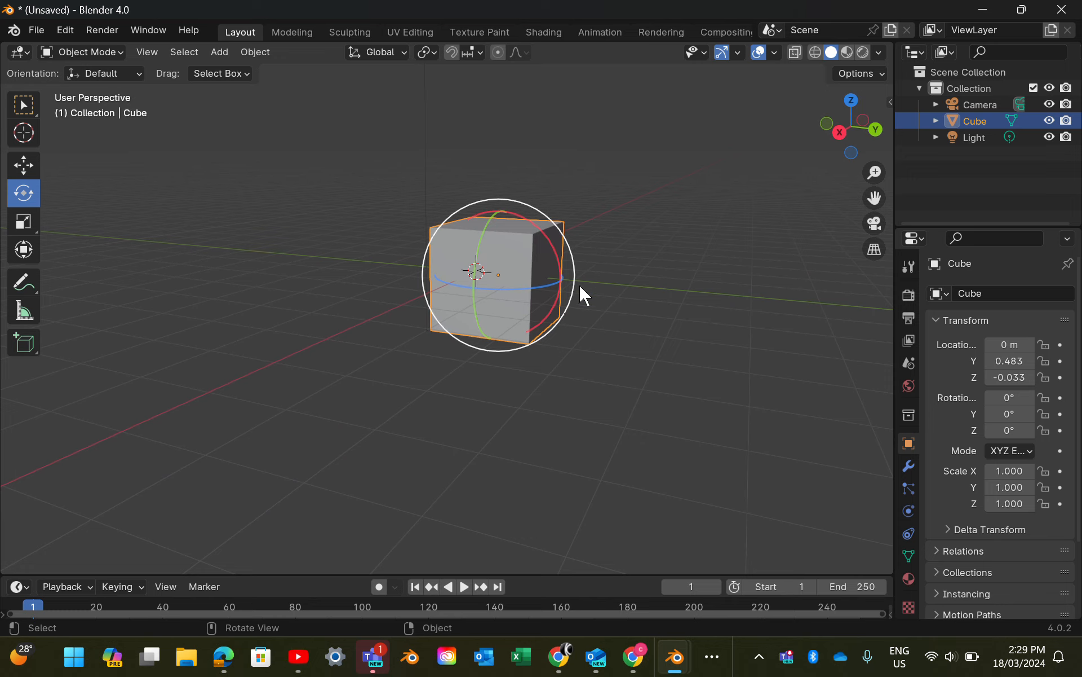
pyautogui.click(26, 220)
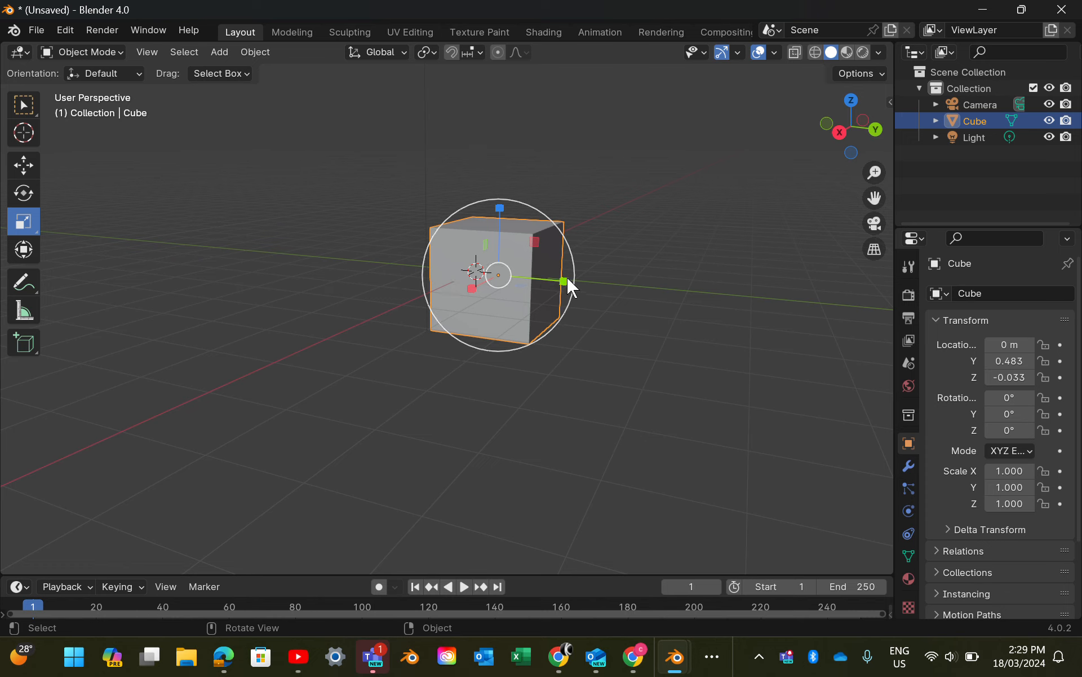
pyautogui.moveTo(566, 280); pyautogui.dragTo(709, 296)
pyautogui.moveTo(471, 287); pyautogui.dragTo(367, 302)
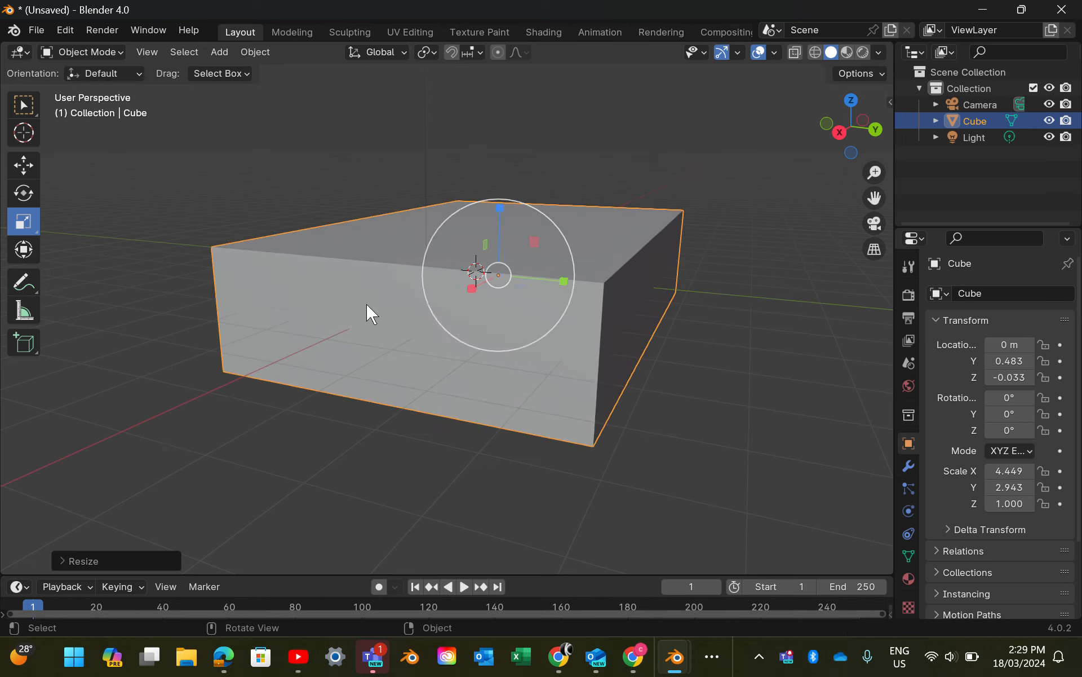
pyautogui.moveTo(500, 209); pyautogui.dragTo(460, 153)
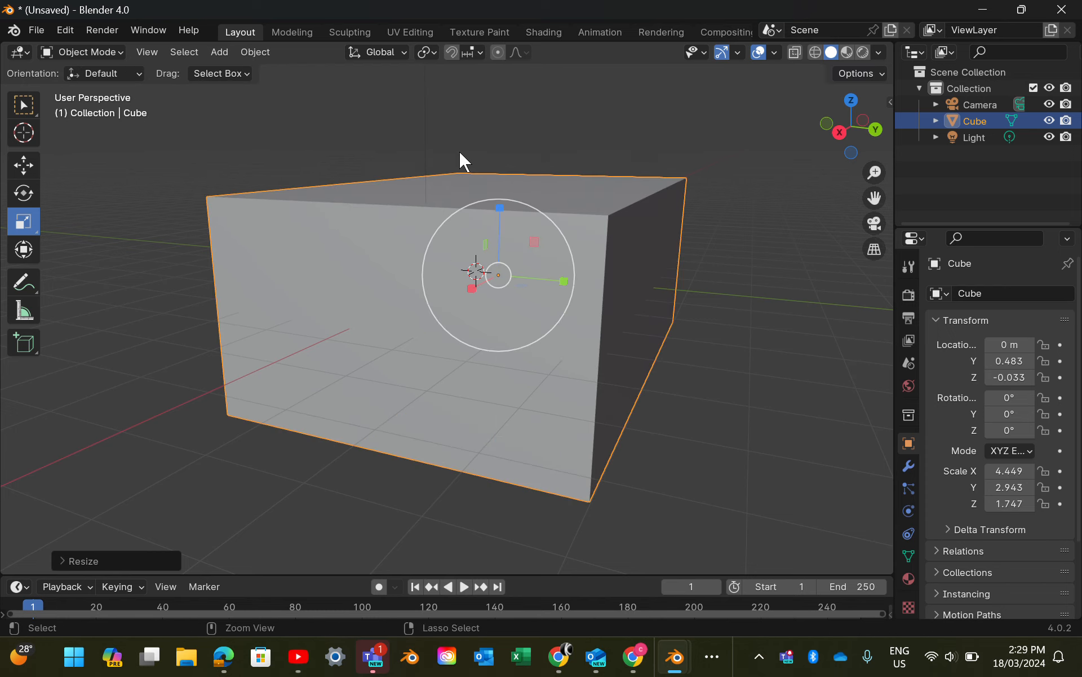
# Undo the three scale changes made to the cube
pyautogui.hotkey('ctrl', 'z')
pyautogui.hotkey('ctrl', 'z')
pyautogui.hotkey('ctrl', 'z')
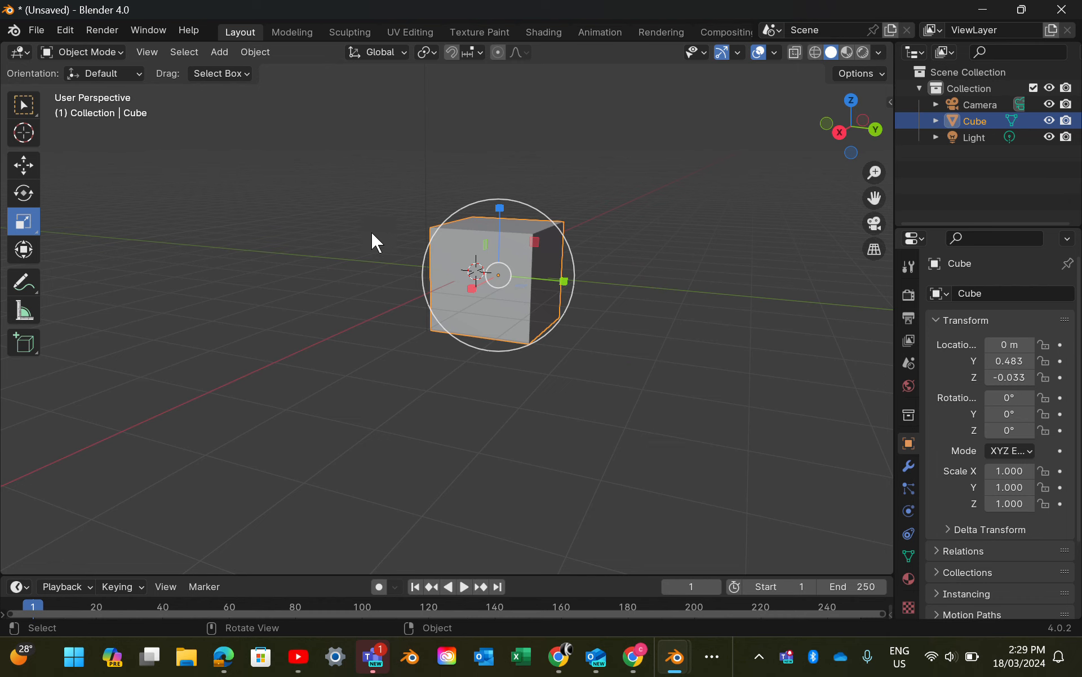
# Delete the camera from the scene
pyautogui.scroll(-5, 357, 303)
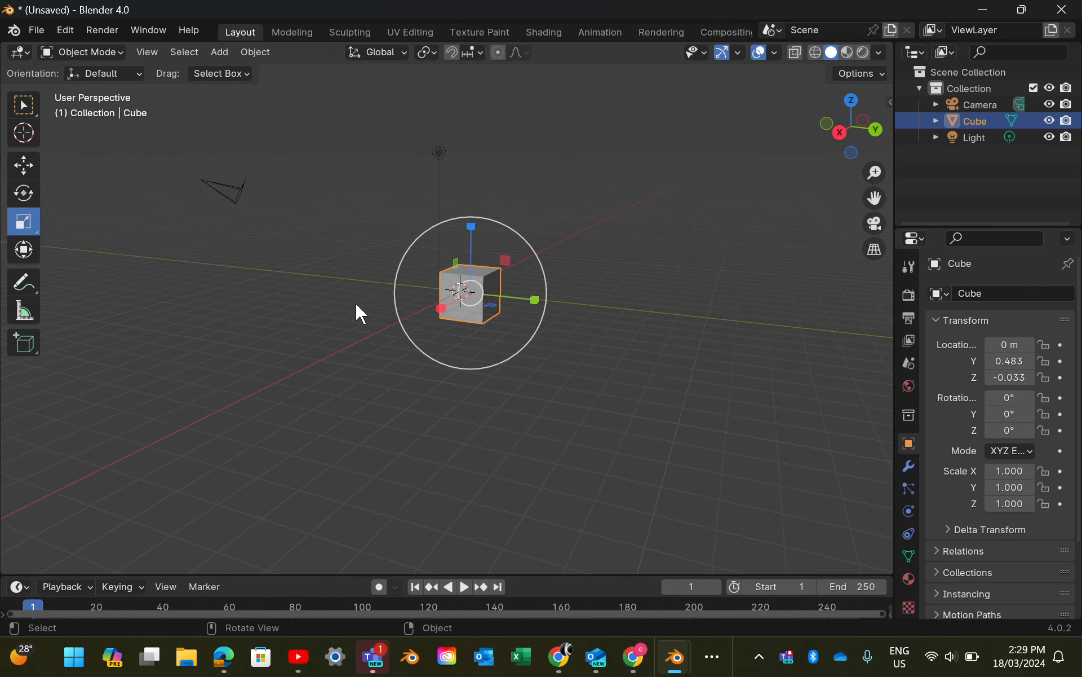
pyautogui.keyDown('shift'); pyautogui.moveTo(344, 300); pyautogui.dragTo(416, 329, button='middle'); pyautogui.keyUp('shift')
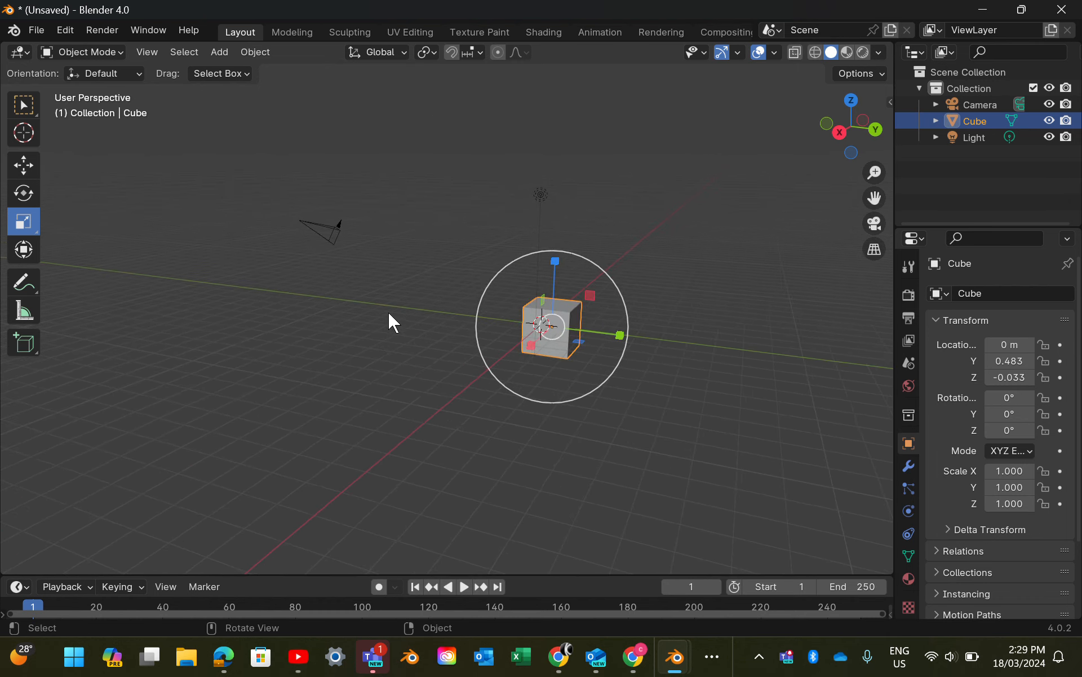
pyautogui.click(337, 303)
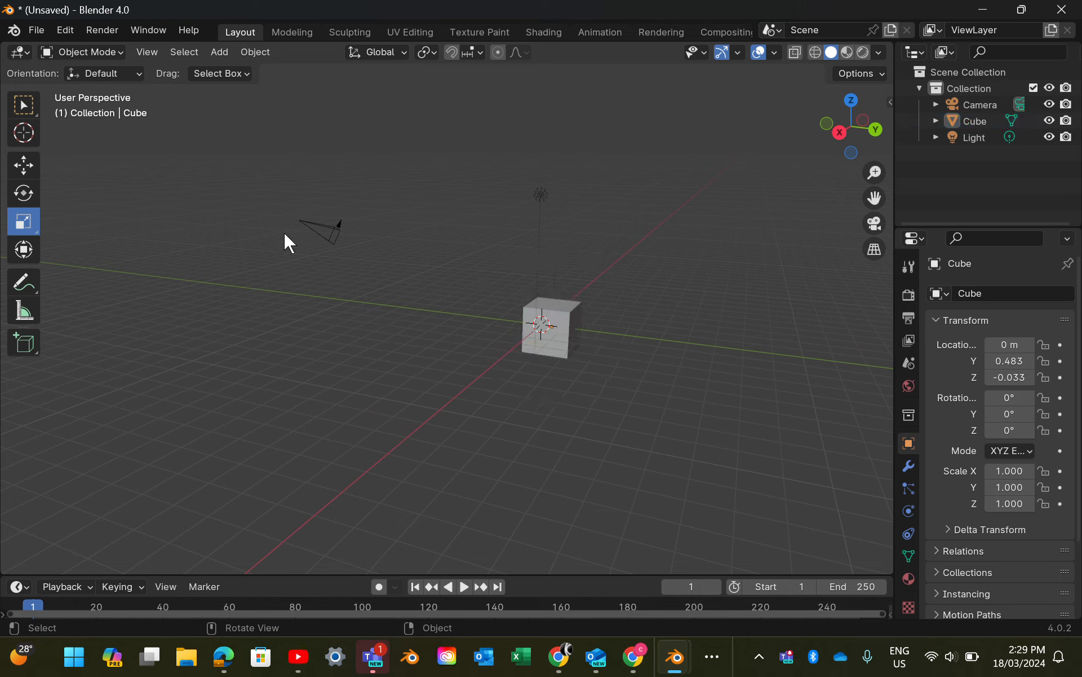
pyautogui.click(322, 246)
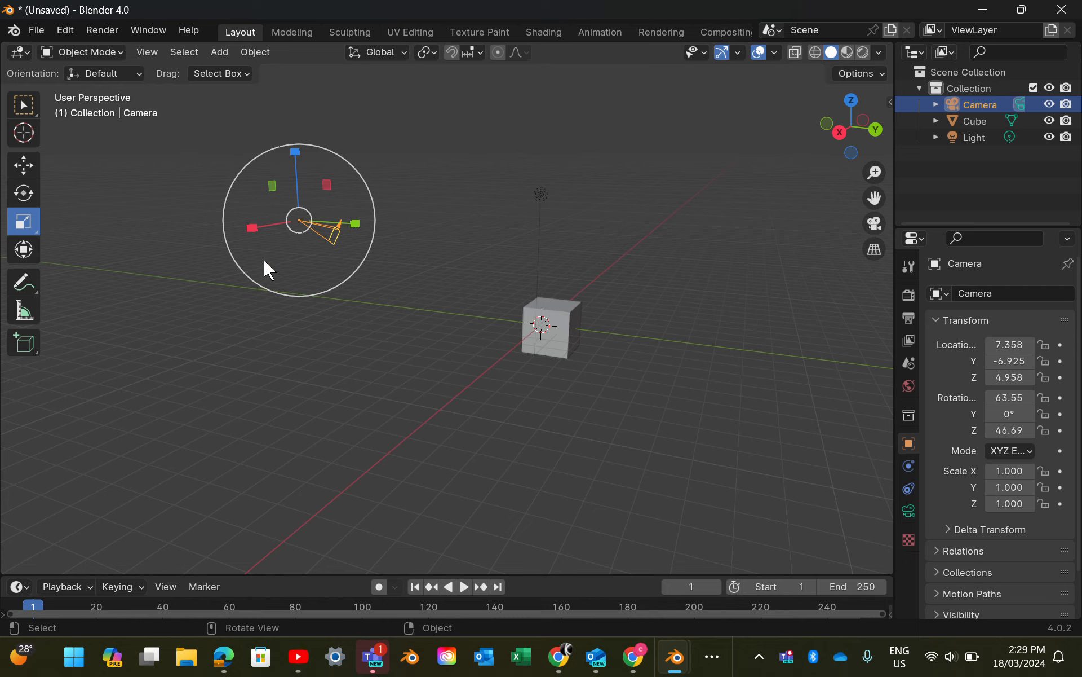
pyautogui.press('x')
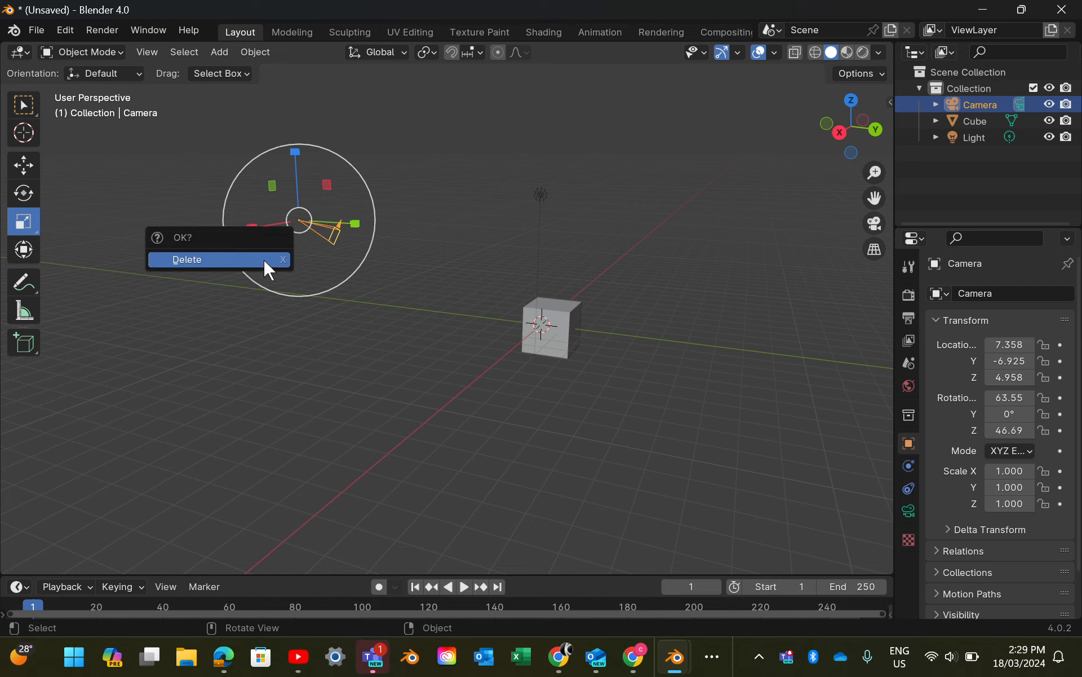
pyautogui.click(265, 260)
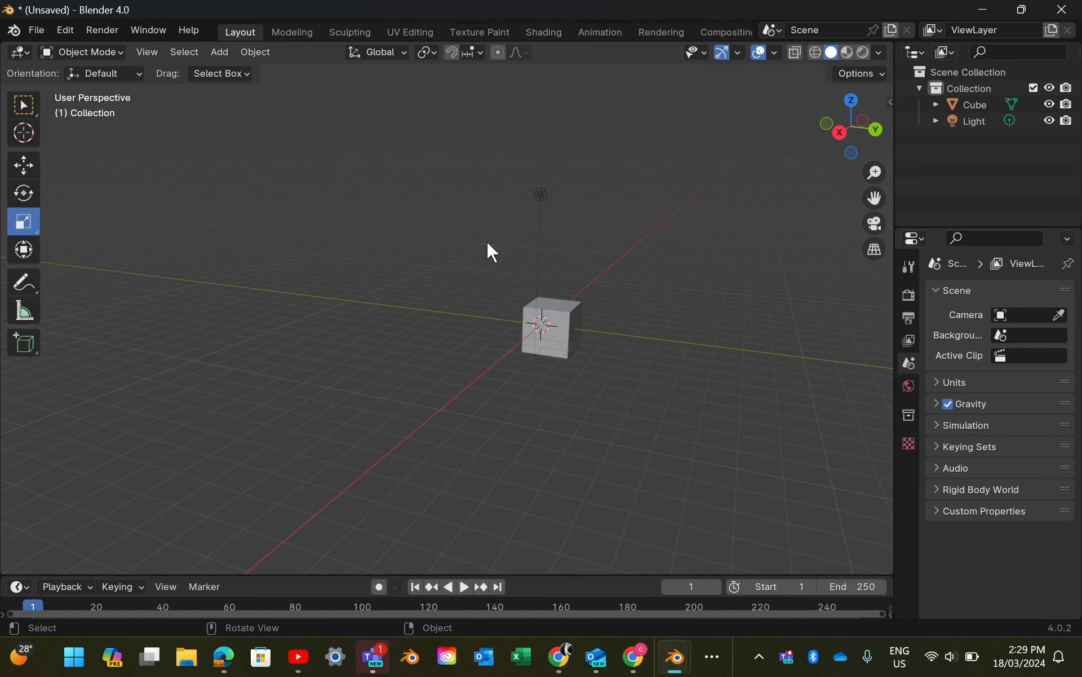
# Delete the light above the cube
pyautogui.click(539, 195)
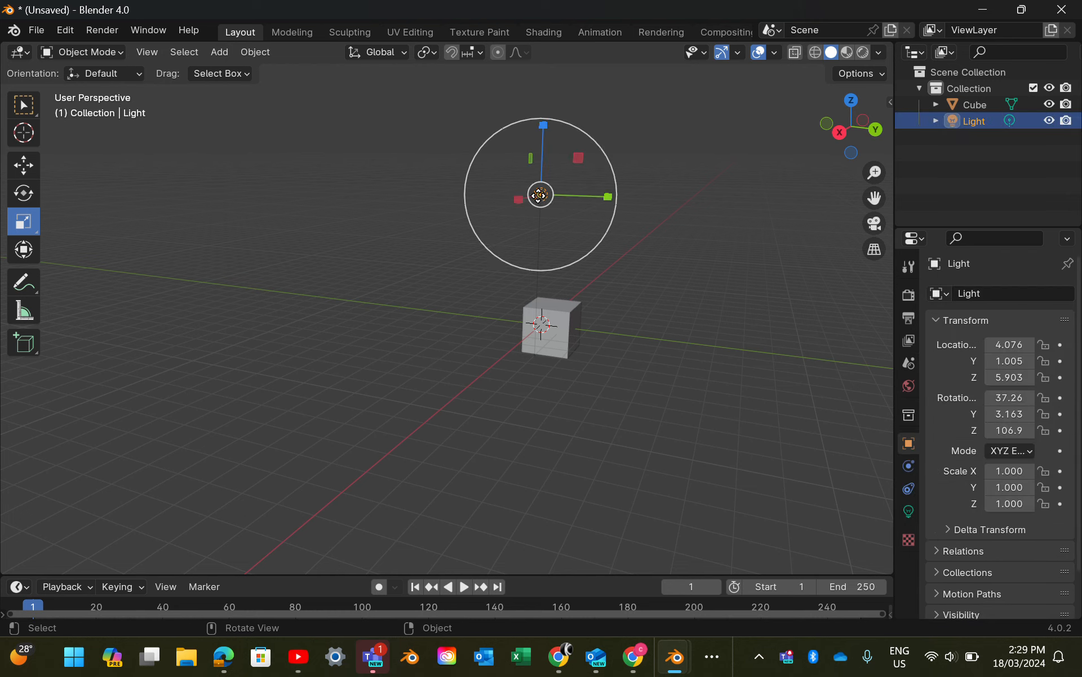
pyautogui.press('x')
pyautogui.click(539, 197)
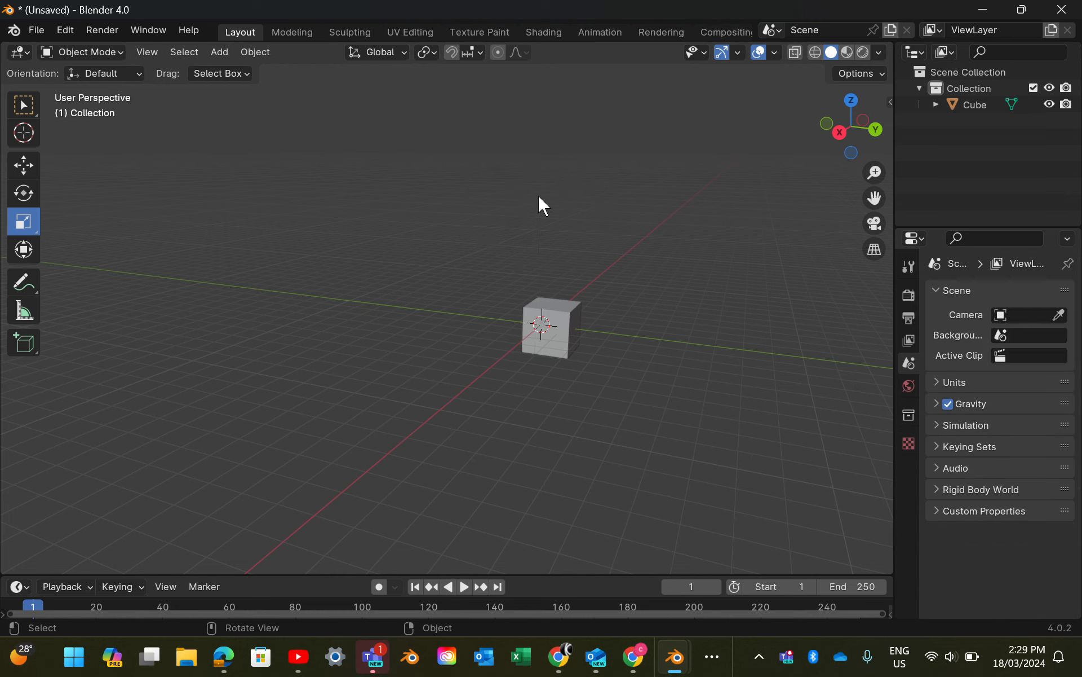
# Delete the default cube from the scene
pyautogui.click(566, 315)
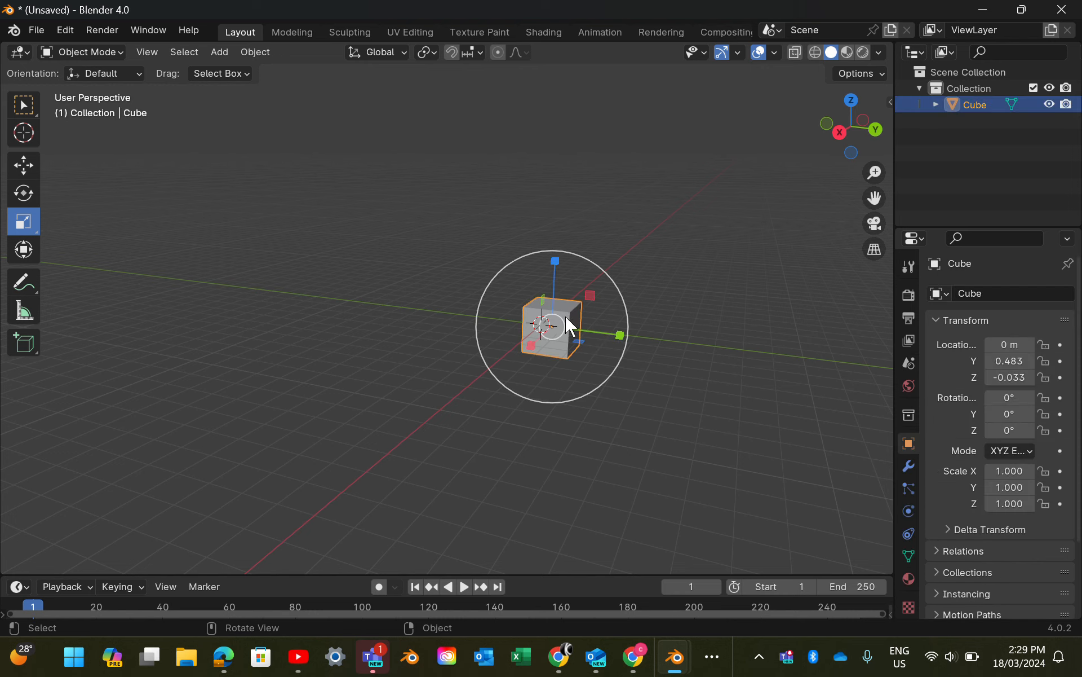
pyautogui.press('x')
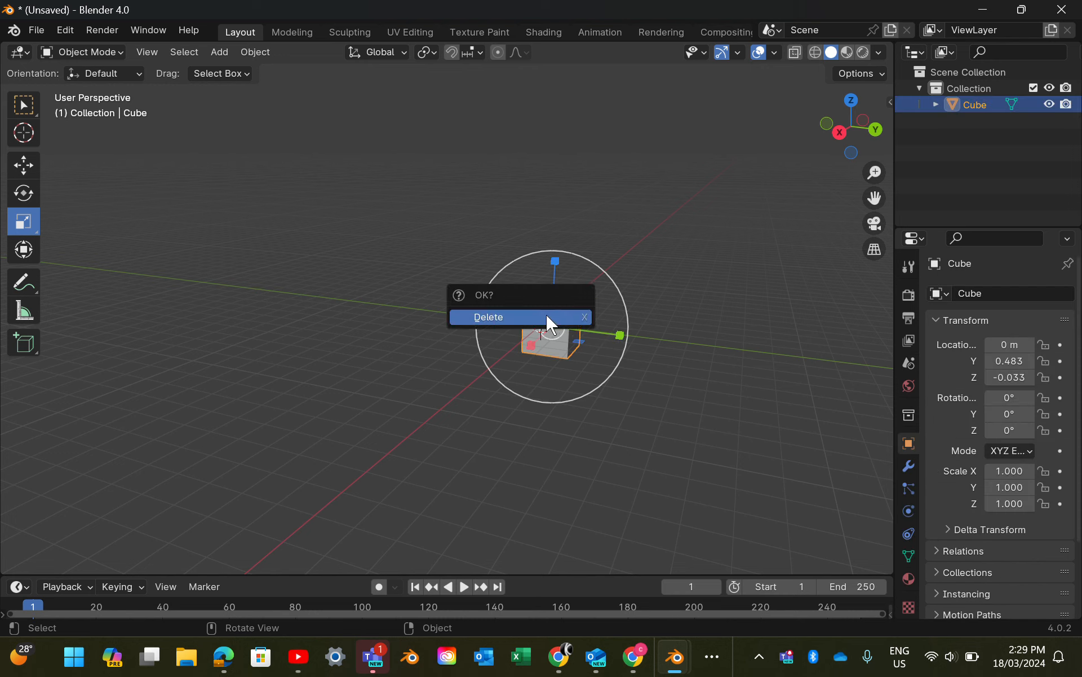
pyautogui.click(548, 317)
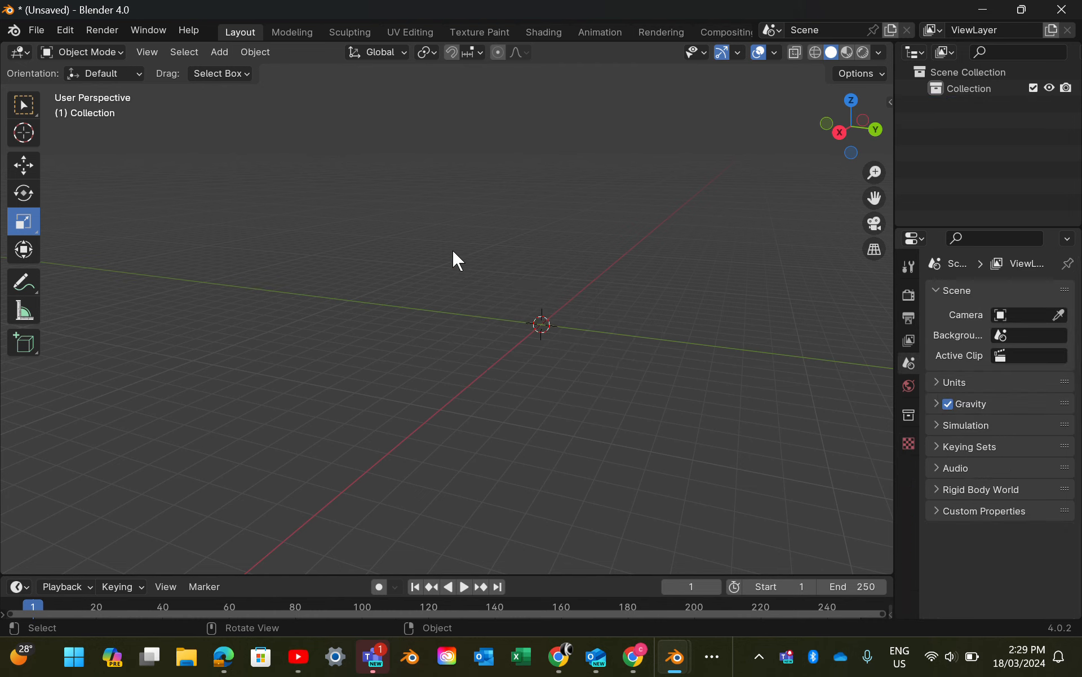
# Add a torus mesh at the world origin
pyautogui.keyDown('shift'); pyautogui.moveTo(548, 335); pyautogui.dragTo(711, 375, button='middle'); pyautogui.keyUp('shift')
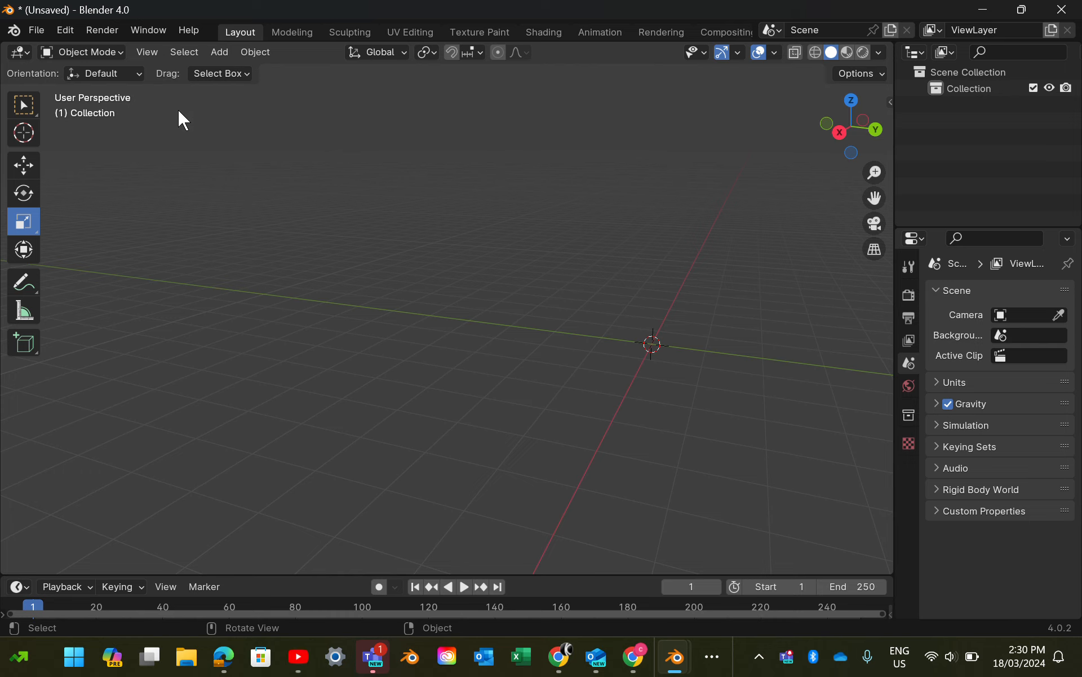
pyautogui.click(219, 52)
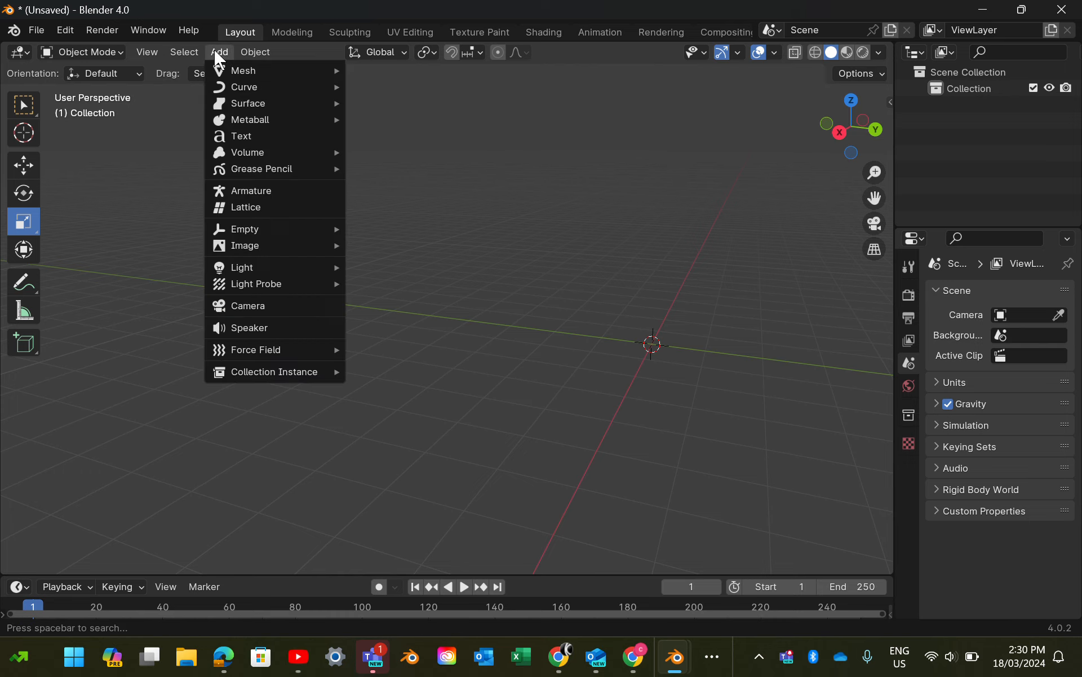
pyautogui.moveTo(237, 68)
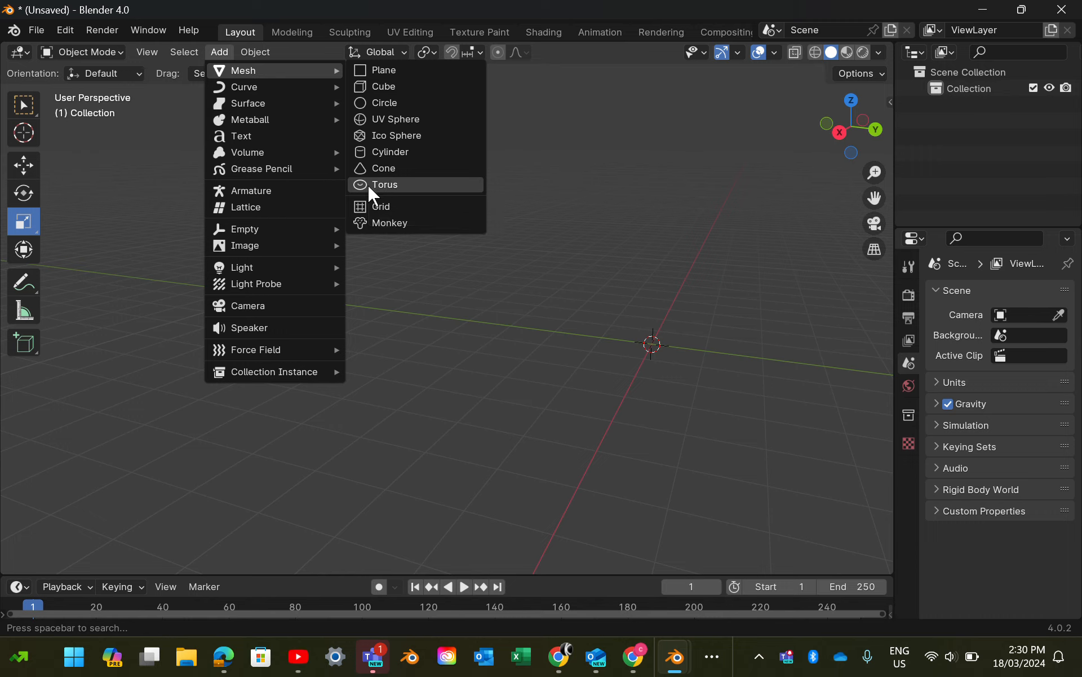
pyautogui.click(385, 184)
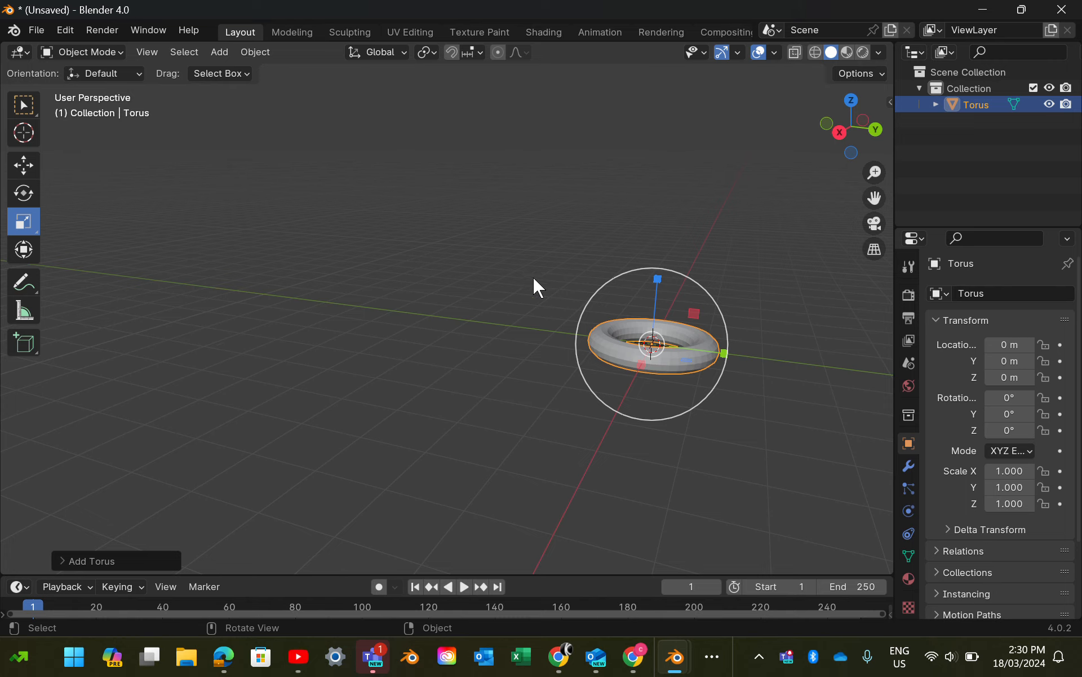
# Give the new torus a 3.3 m major radius, 1.2 m minor radius, 22 major segments and 33 minor segments
pyautogui.click(60, 554)
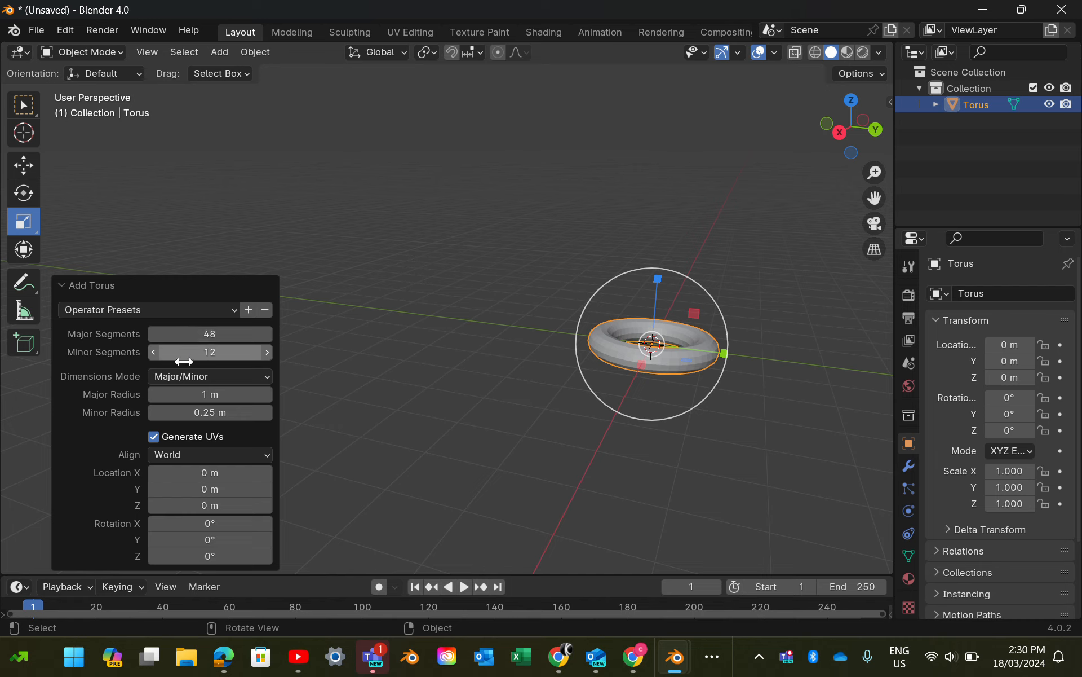
pyautogui.moveTo(217, 396); pyautogui.dragTo(348, 396)
pyautogui.moveTo(220, 412); pyautogui.dragTo(274, 412)
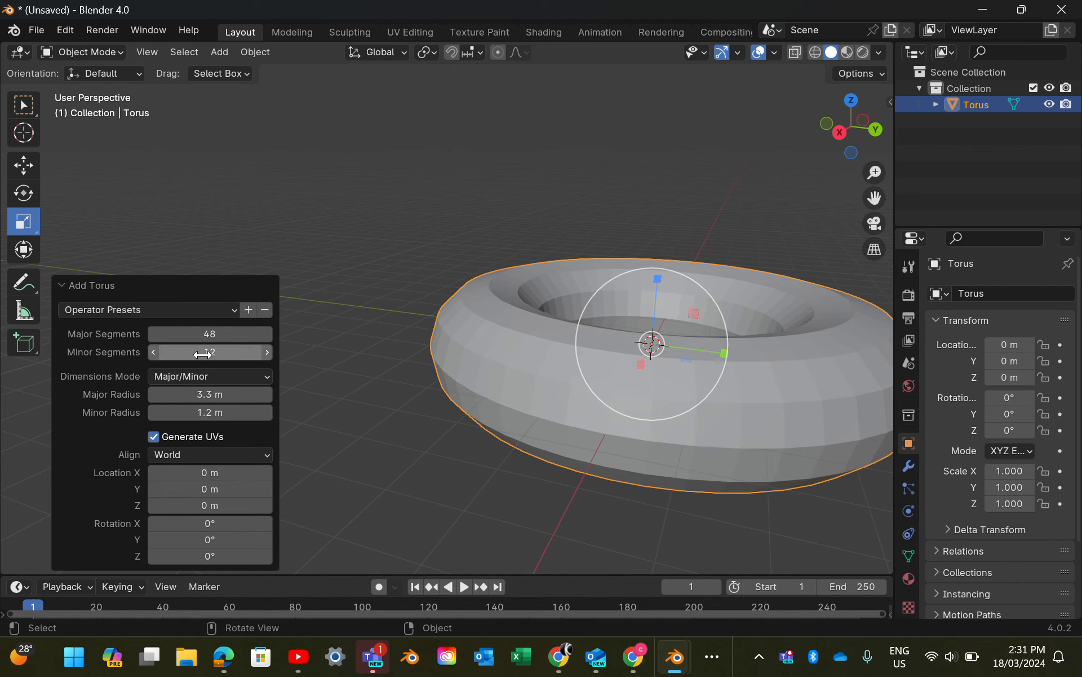
pyautogui.moveTo(204, 350); pyautogui.dragTo(186, 332)
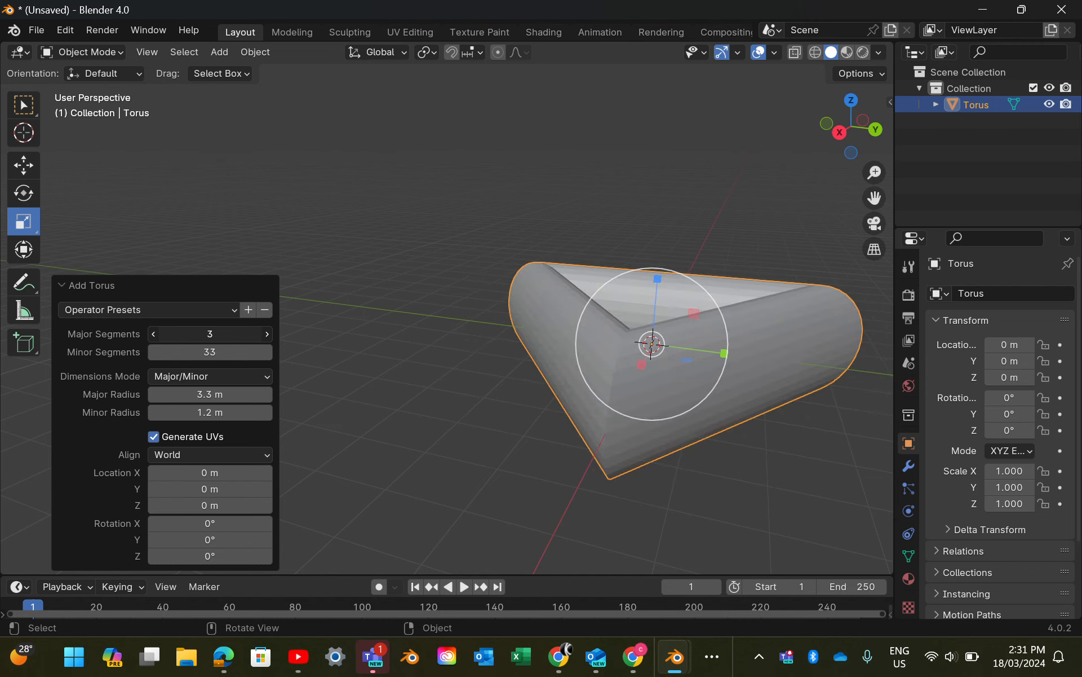
pyautogui.moveTo(186, 331); pyautogui.dragTo(203, 332)
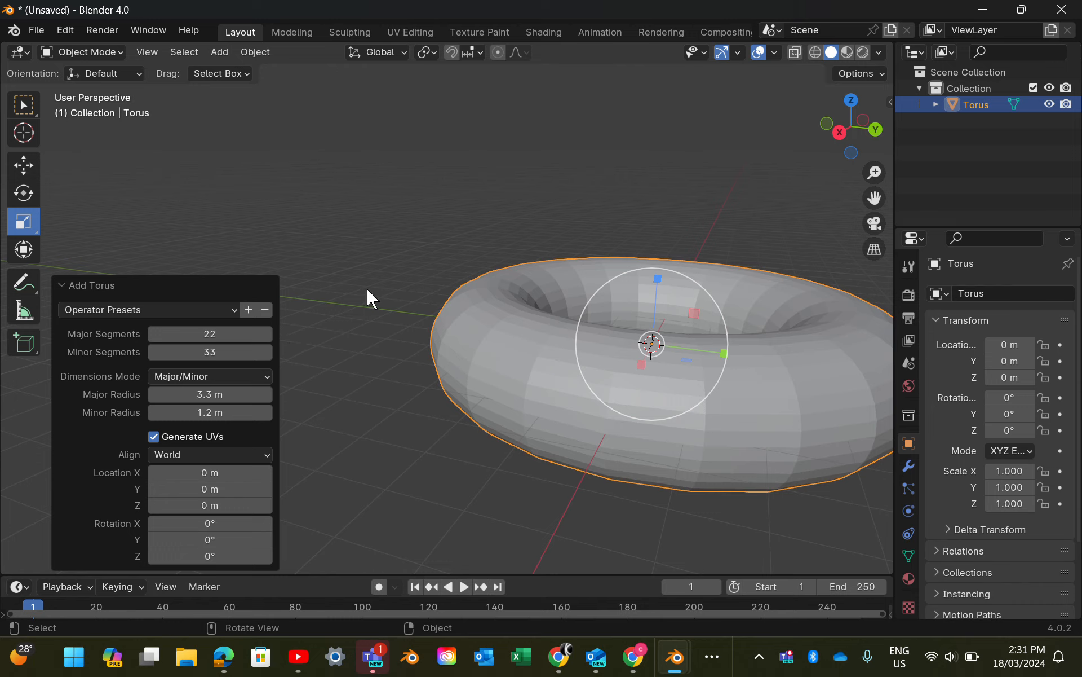
# Move the torus freehand along Z, up and partly back down, to a height of about 0.583 m
pyautogui.click(24, 164)
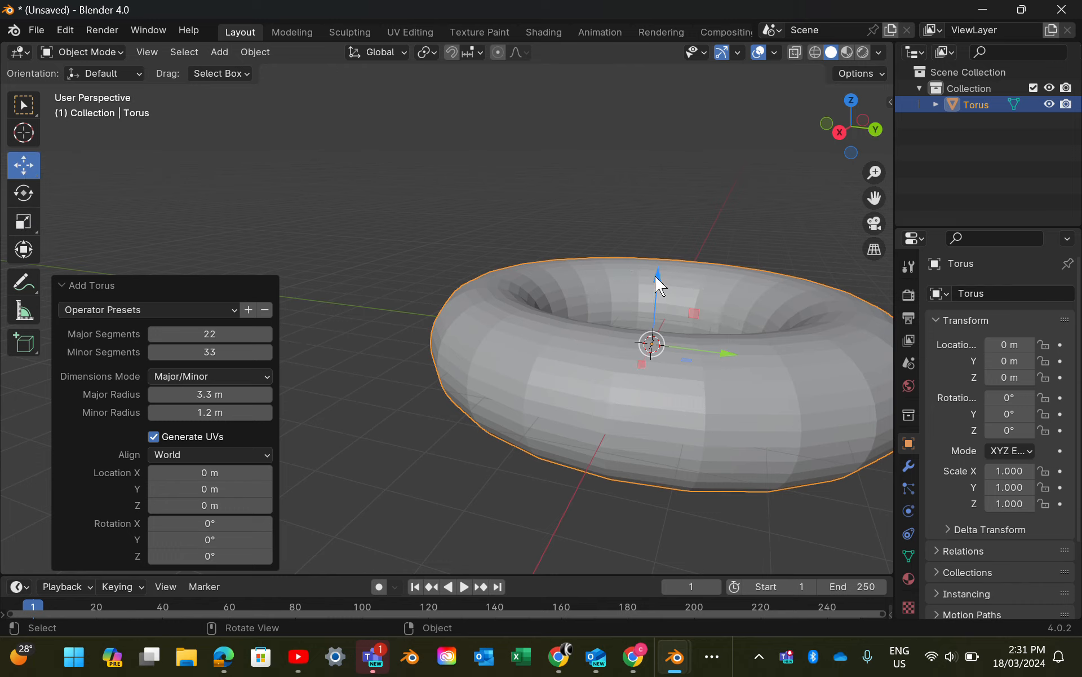
pyautogui.moveTo(655, 275); pyautogui.dragTo(645, 218)
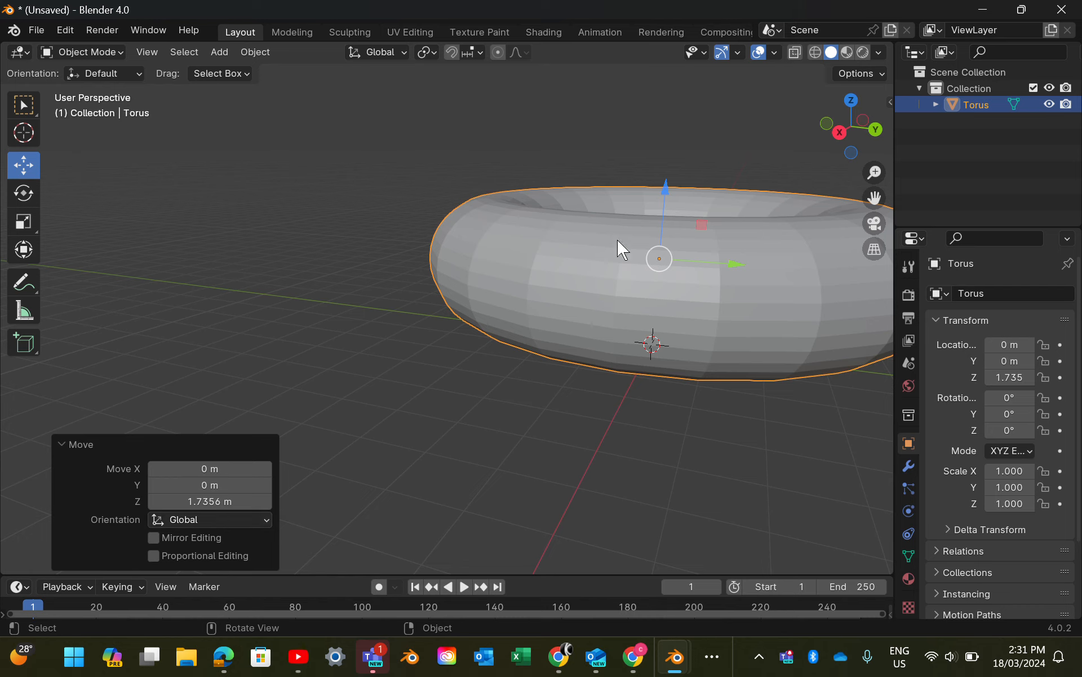
pyautogui.moveTo(665, 187); pyautogui.dragTo(641, 244)
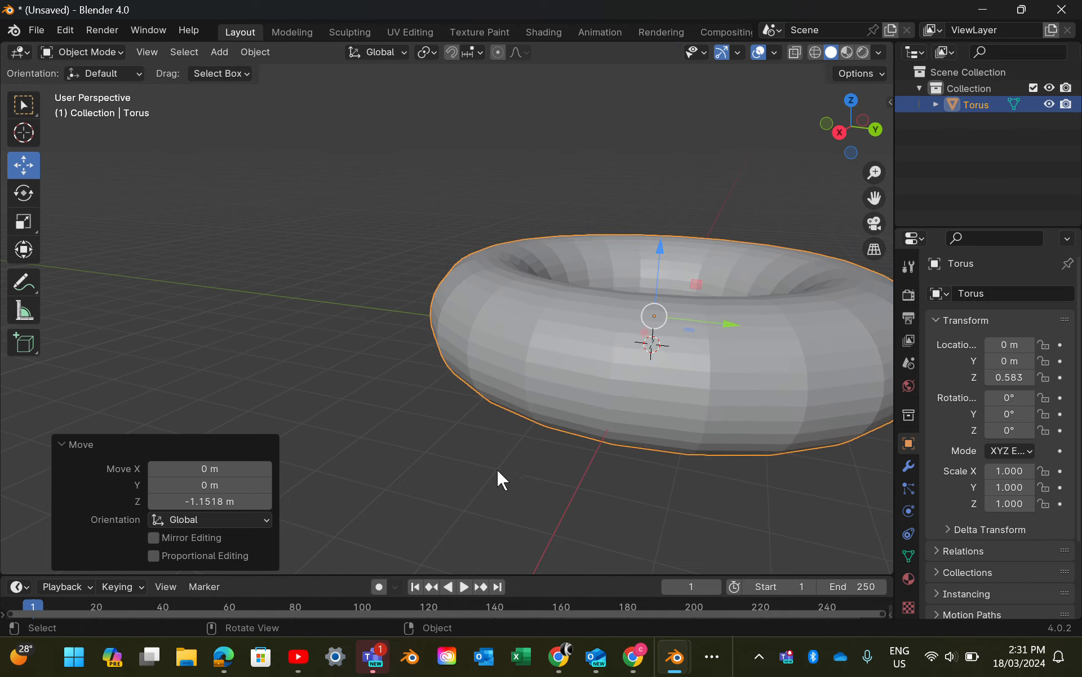
# Raise the torus by about 0.15 m along Z
pyautogui.moveTo(500, 476); pyautogui.dragTo(358, 439, button='middle')
pyautogui.scroll(4, 358, 439)
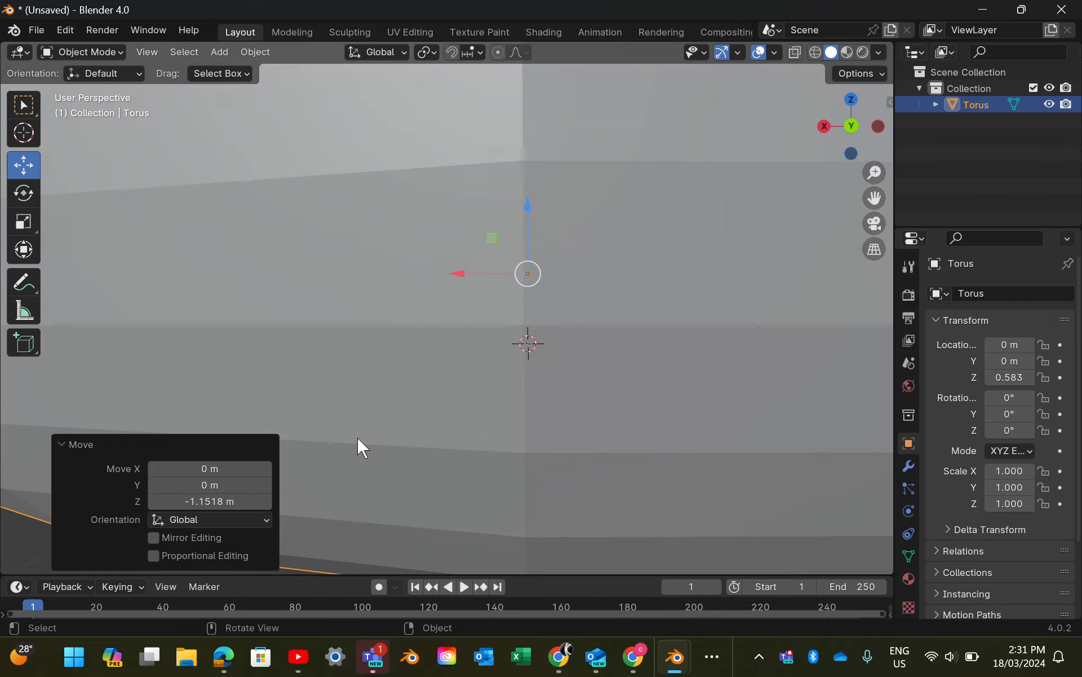
pyautogui.scroll(-5, 358, 439)
pyautogui.scroll(-2, 478, 404)
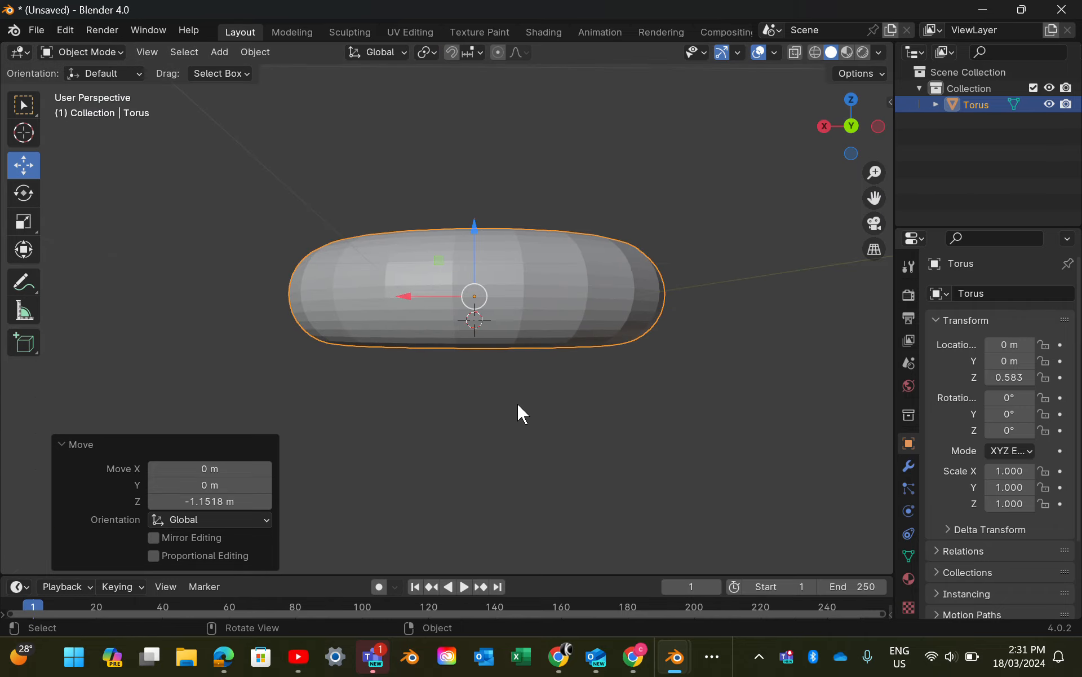
pyautogui.moveTo(517, 401)
pyautogui.mouseDown(button='middle')
pyautogui.moveTo(459, 479)
pyautogui.moveTo(502, 391)
pyautogui.mouseUp(button='middle')
pyautogui.moveTo(561, 368); pyautogui.dragTo(547, 391, button='middle')
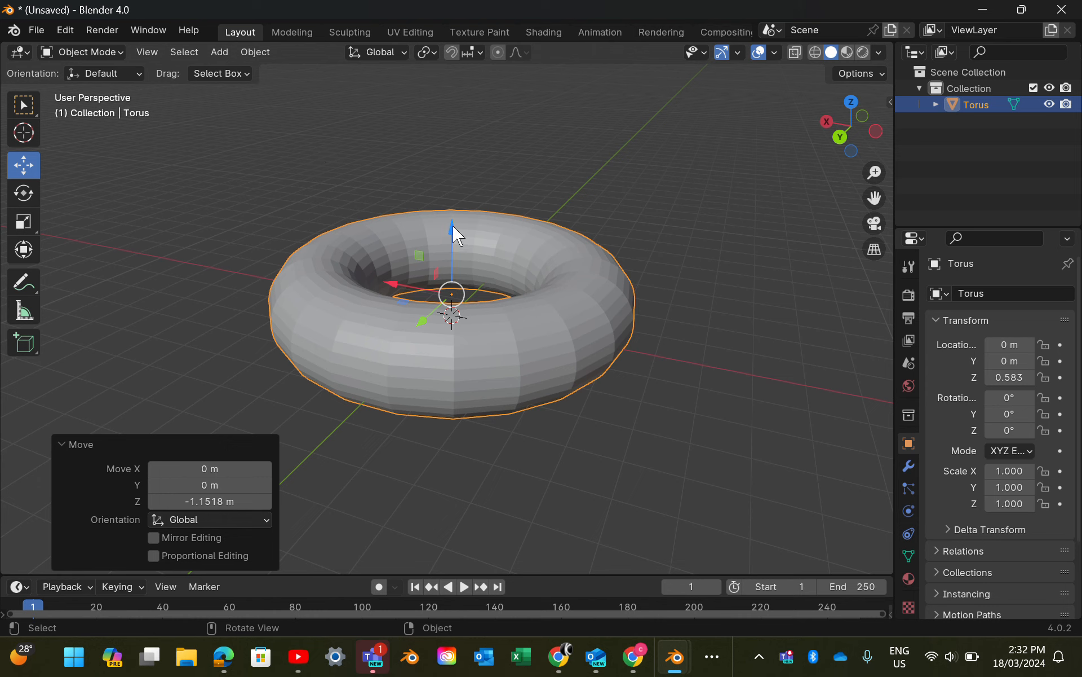
pyautogui.moveTo(452, 225); pyautogui.dragTo(390, 225)
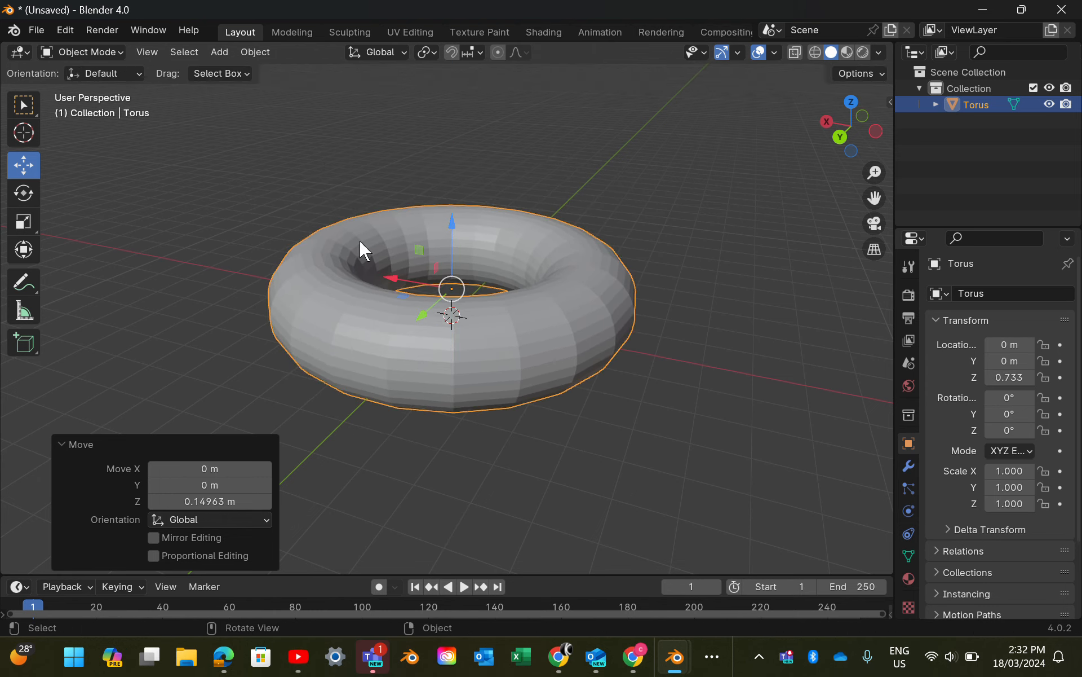
# In Edit Mode, try pulling one vertex on the torus's outer side about 3.64 m along Y, and undo the move
pyautogui.click(116, 50)
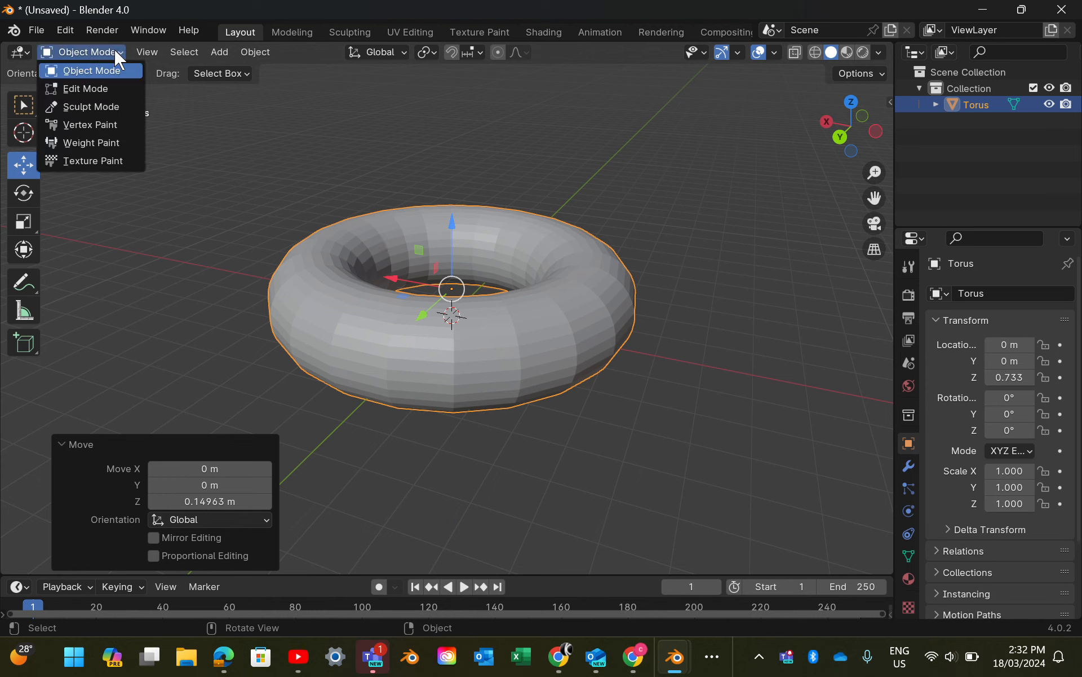
pyautogui.click(99, 88)
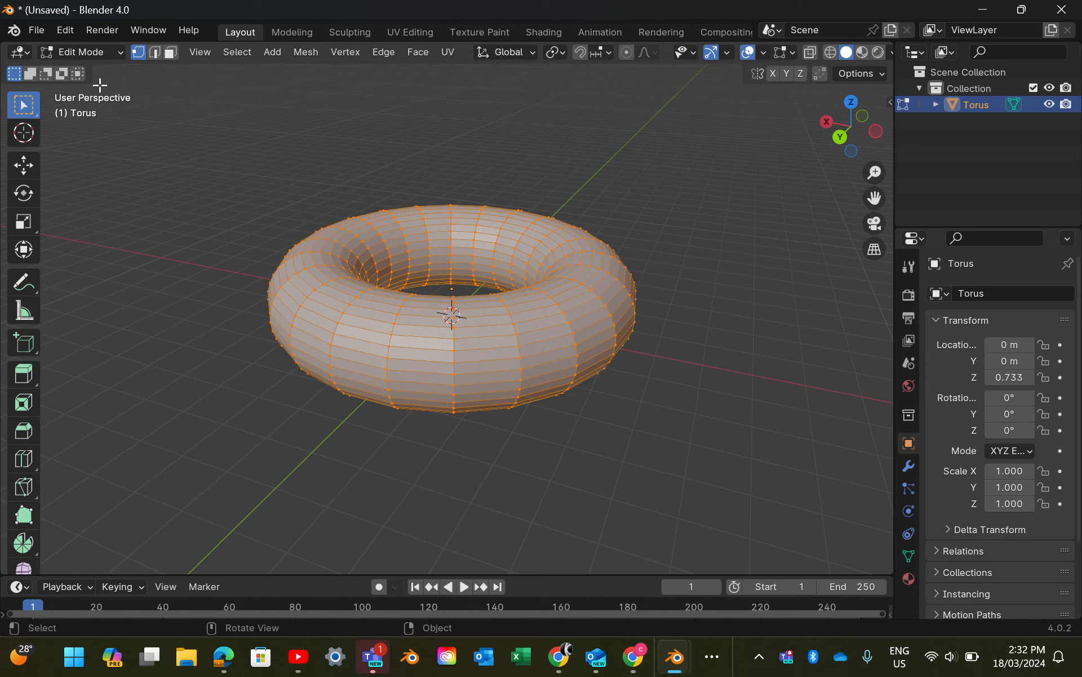
pyautogui.click(415, 326)
pyautogui.click(394, 324)
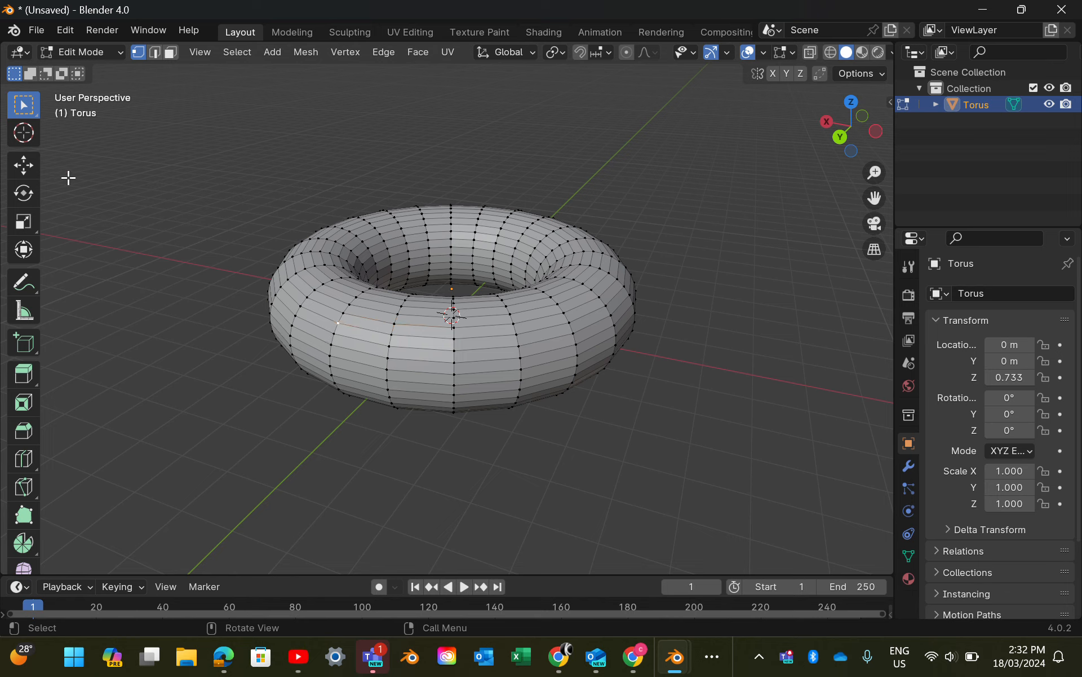
pyautogui.click(32, 166)
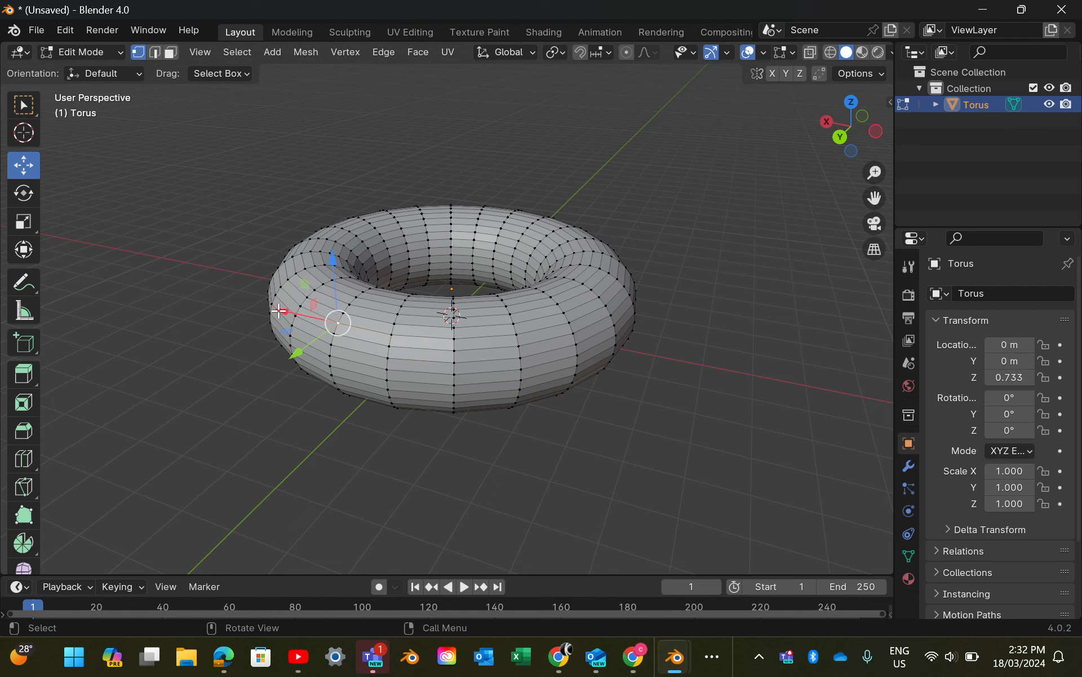
pyautogui.moveTo(289, 356); pyautogui.dragTo(140, 433)
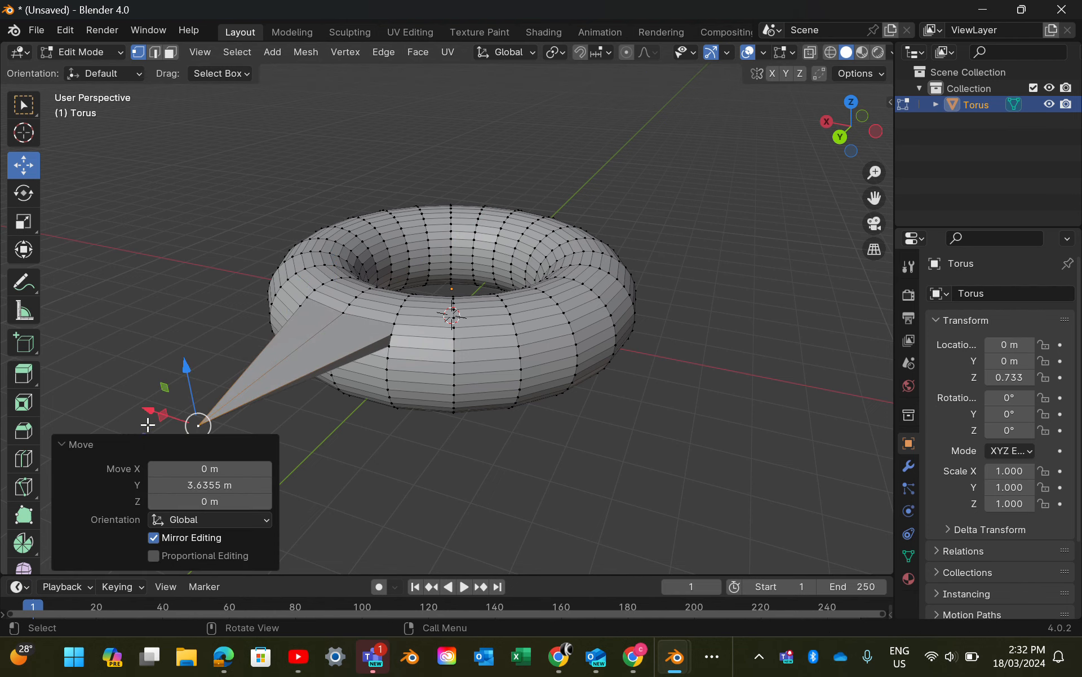
pyautogui.hotkey('ctrl', 'z')
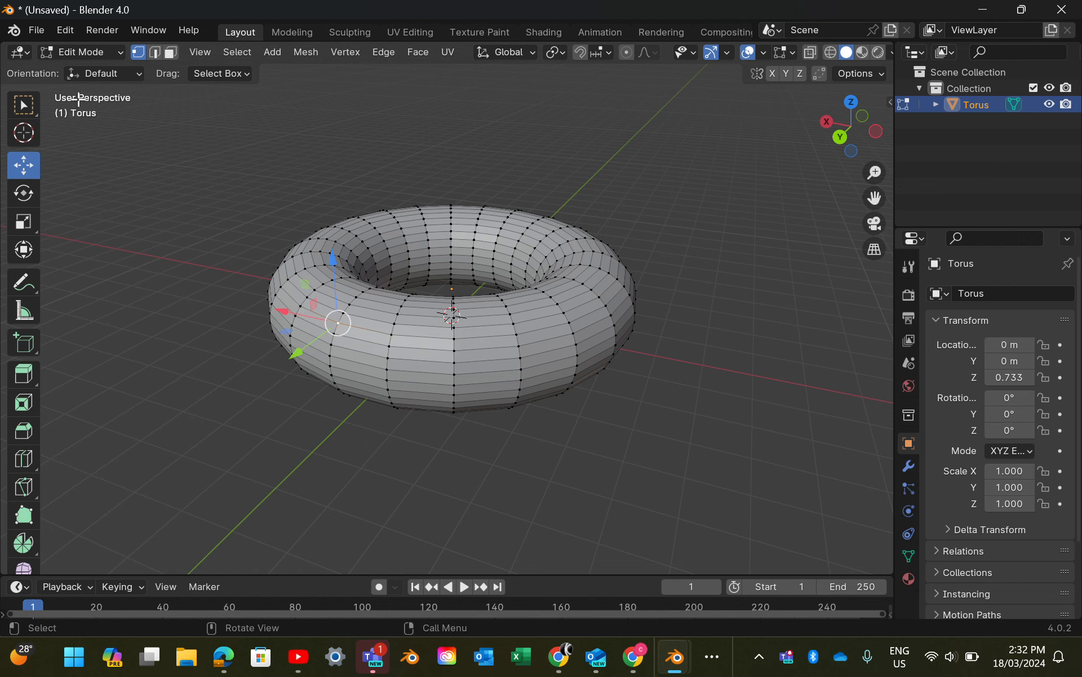
# Using edge selection, try moving one edge on the torus's outer side about -0.06 m along Y, and undo the move
pyautogui.click(154, 51)
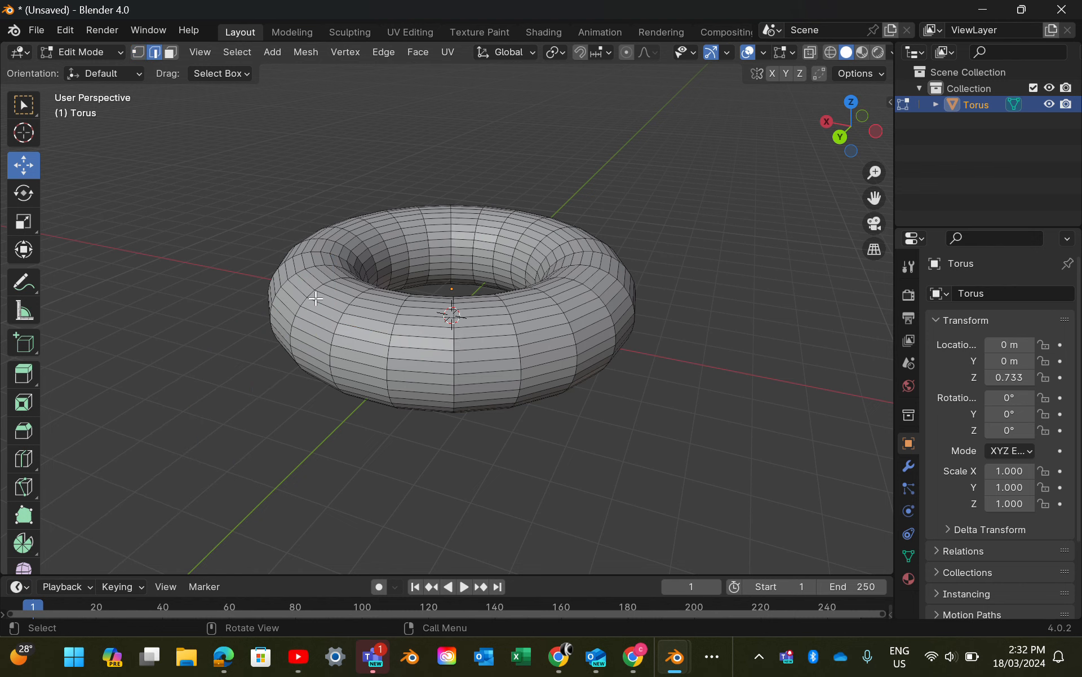
pyautogui.click(357, 329)
pyautogui.moveTo(326, 360); pyautogui.dragTo(302, 333)
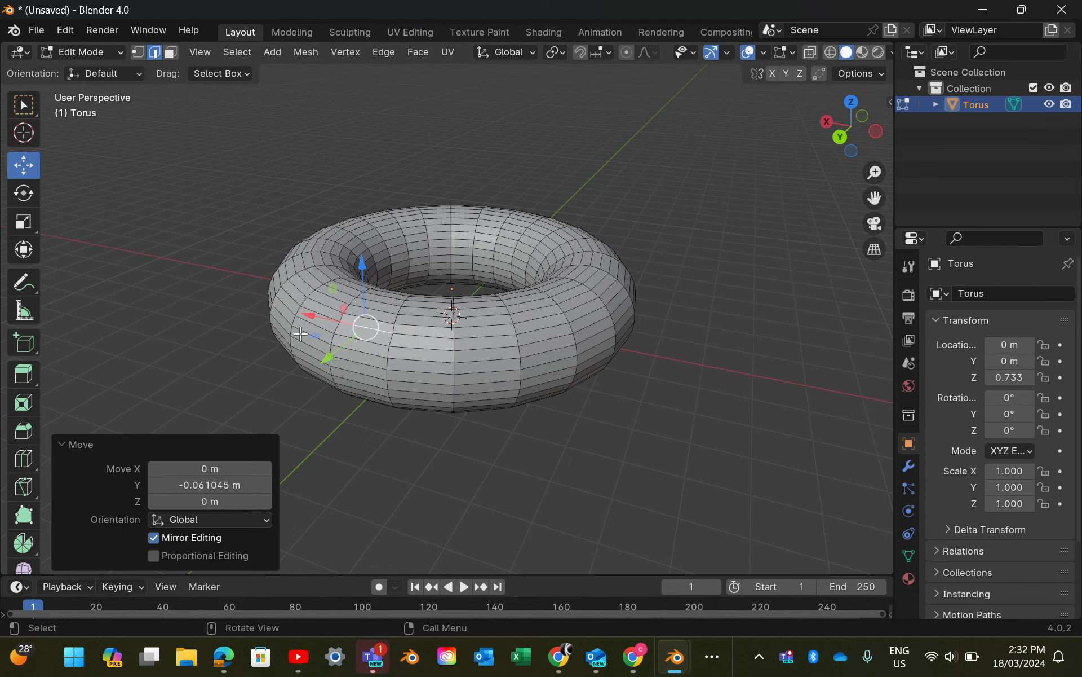
pyautogui.hotkey('ctrl', 'z')
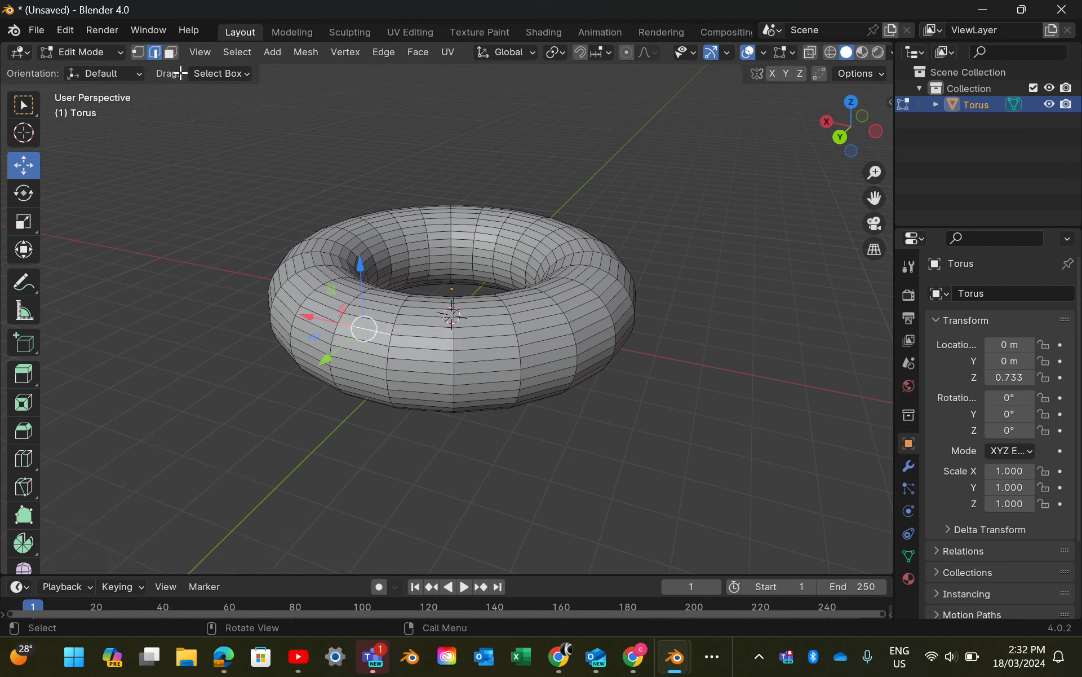
# Using face selection, try pulling one face on the torus's outer side about 3.15 m along Y, and undo the move
pyautogui.click(171, 52)
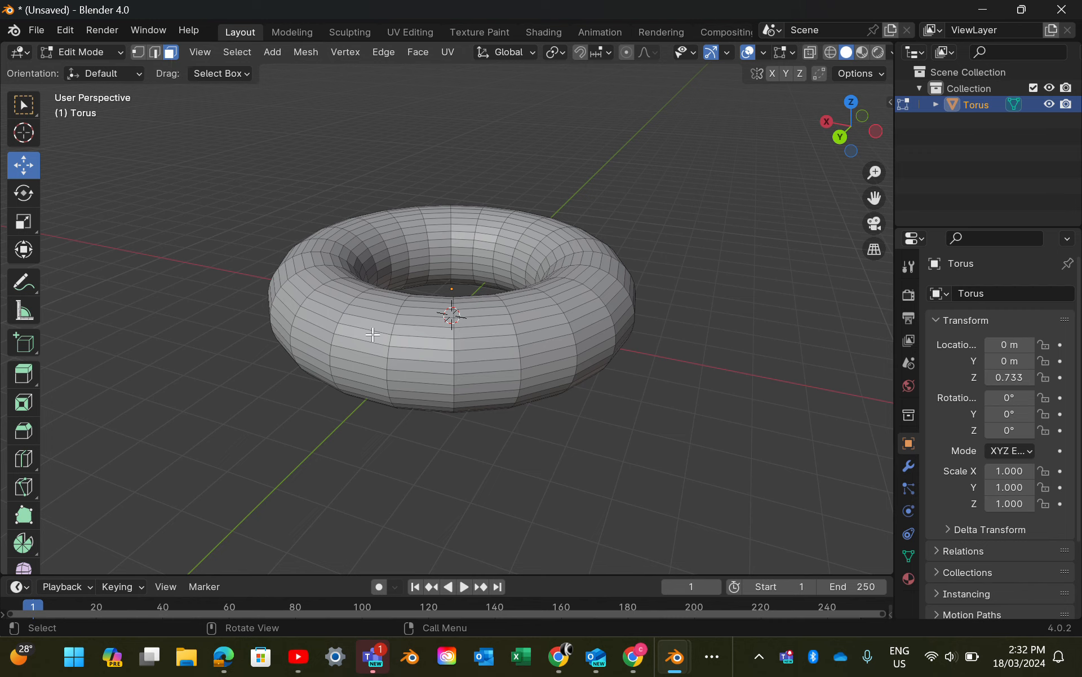
pyautogui.click(372, 335)
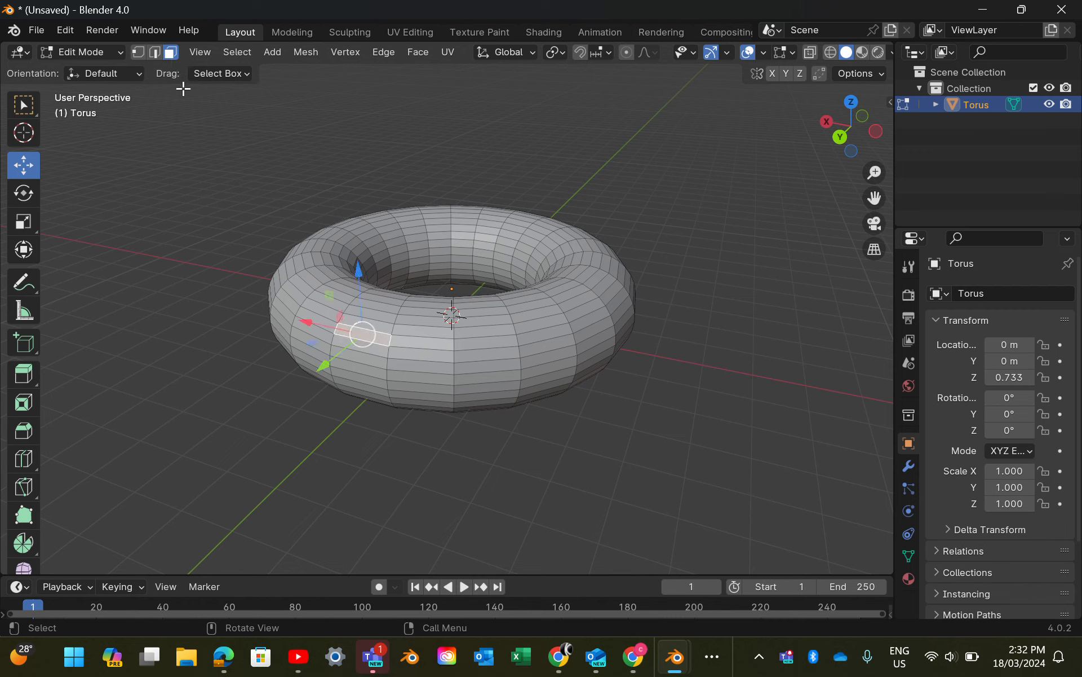
pyautogui.moveTo(325, 365); pyautogui.dragTo(204, 454)
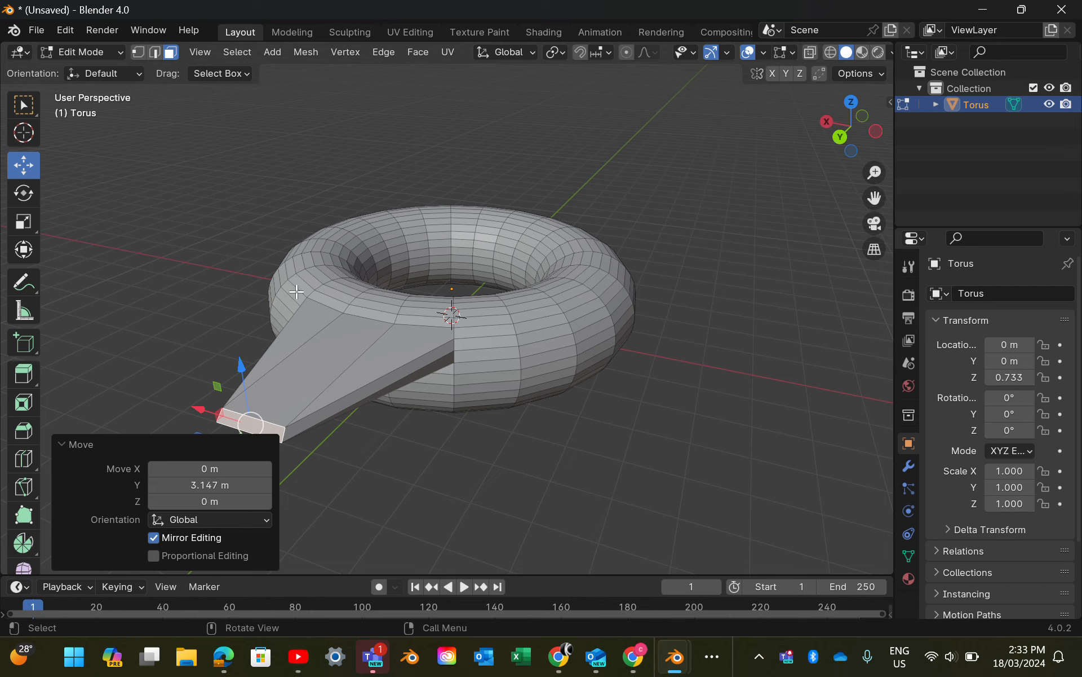
pyautogui.scroll(-2, 296, 291)
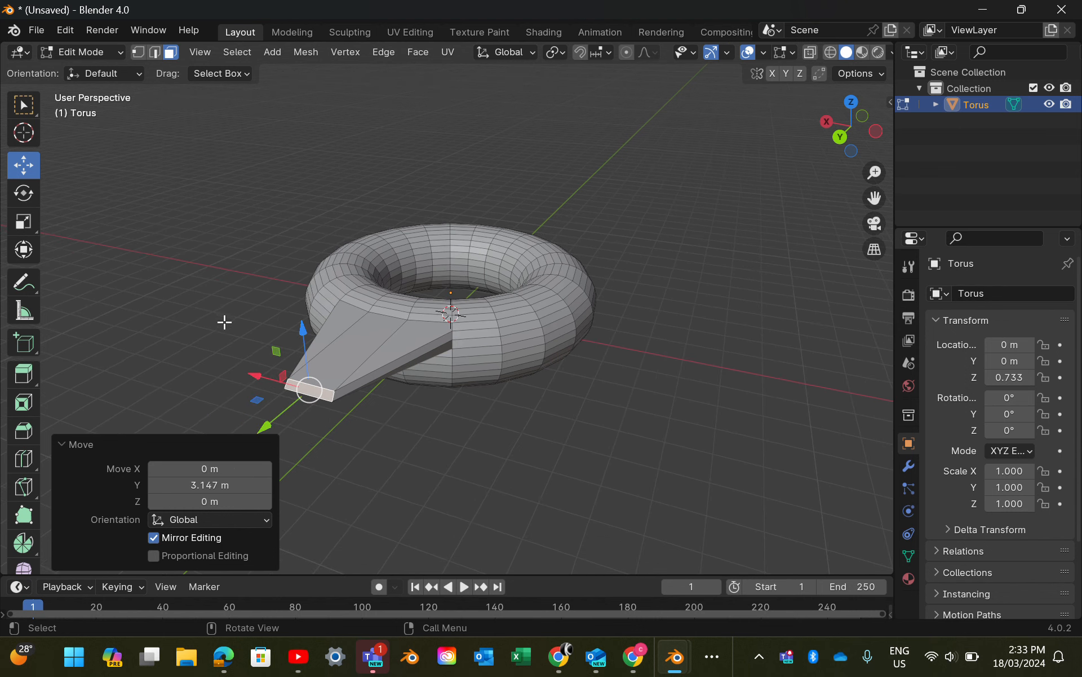
pyautogui.hotkey('ctrl', 'z')
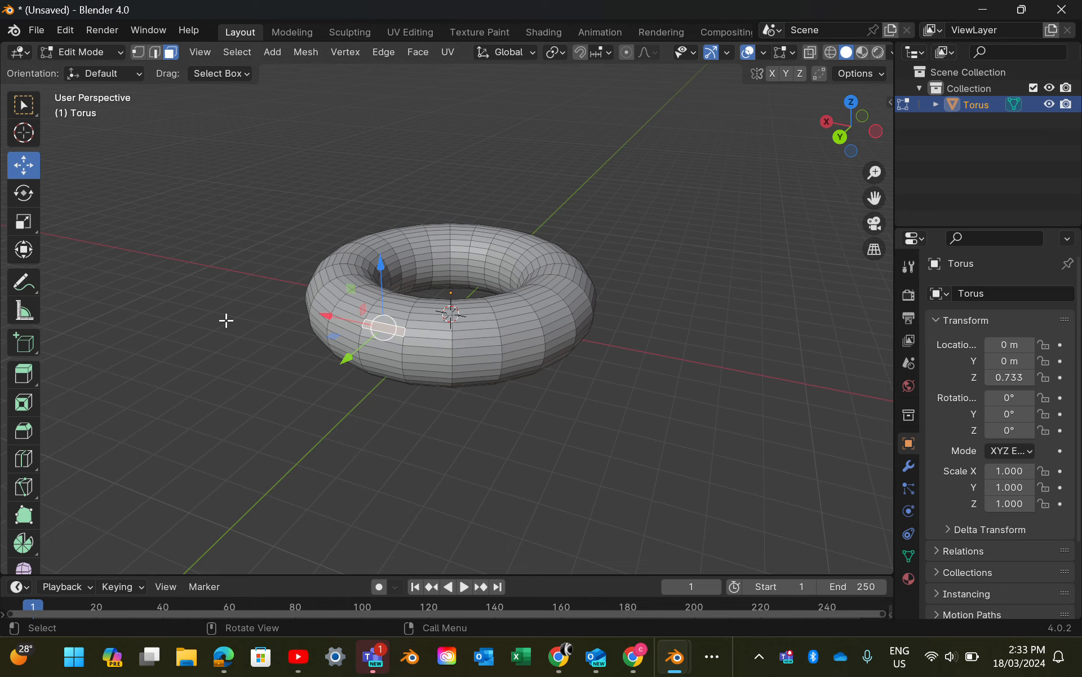
# Return to Object Mode and raise the whole torus by about 0.28 m along Z
pyautogui.click(113, 53)
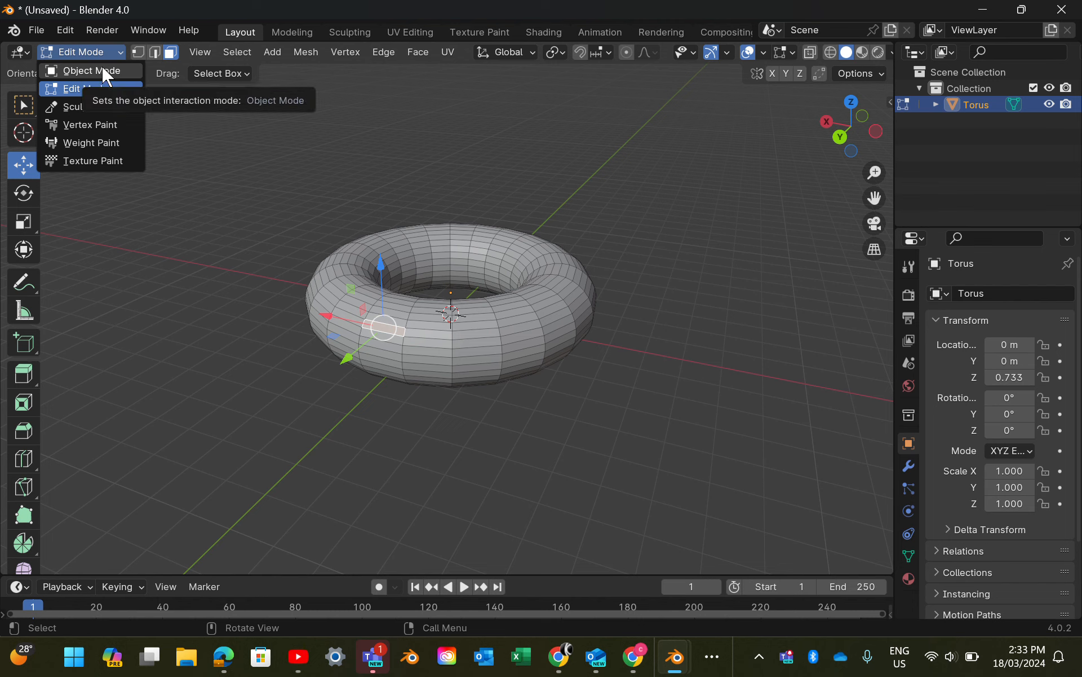
pyautogui.click(103, 72)
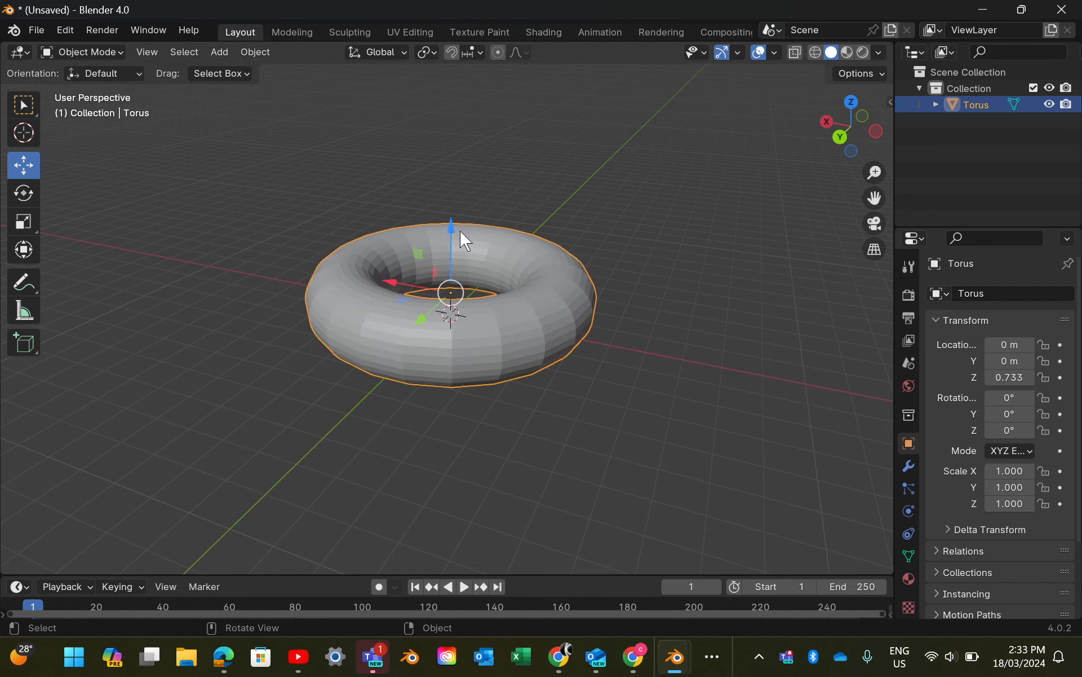
pyautogui.moveTo(447, 229); pyautogui.dragTo(387, 212)
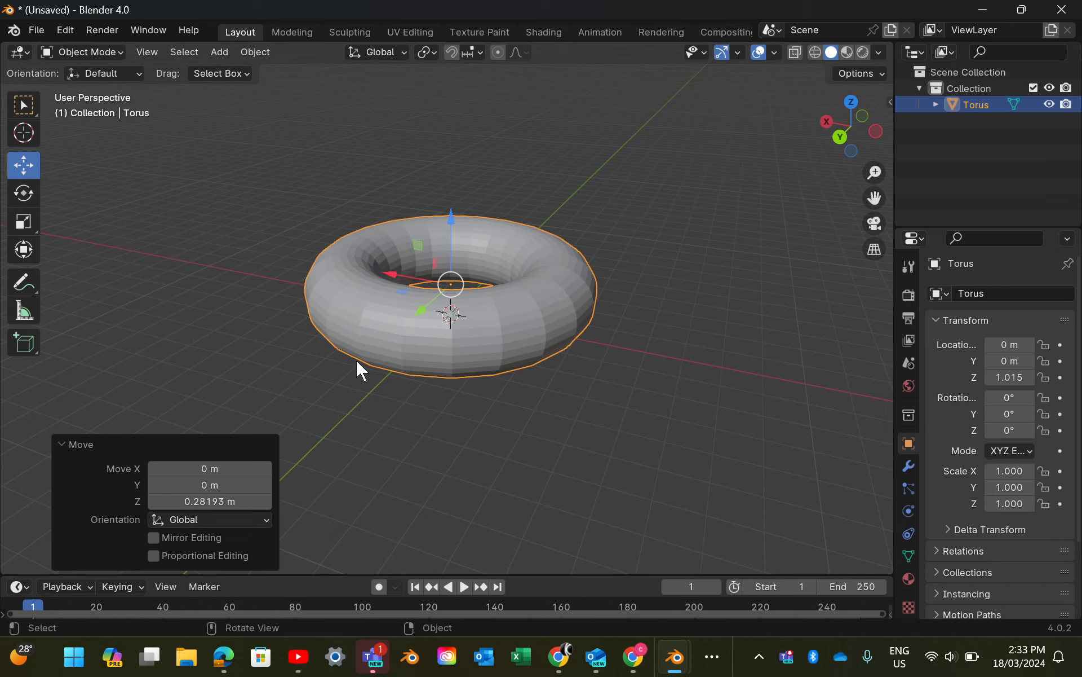
# Save the scene as a new file named "donut lamp.blend" in the Desktop folder
pyautogui.click(32, 26)
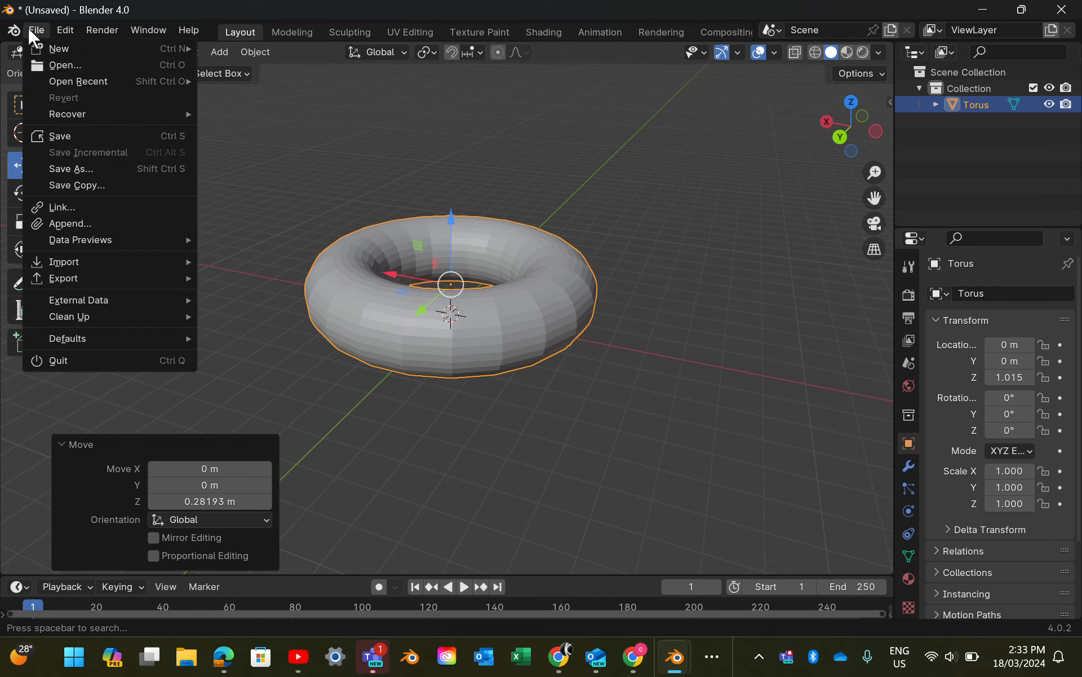
pyautogui.click(93, 169)
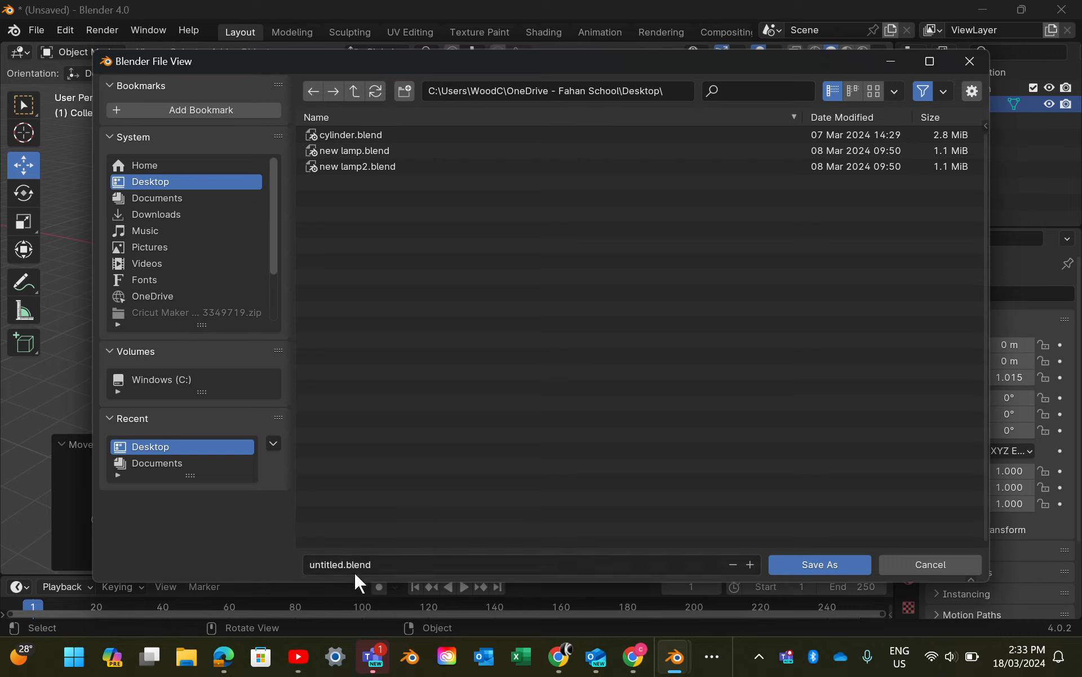
pyautogui.click(339, 562)
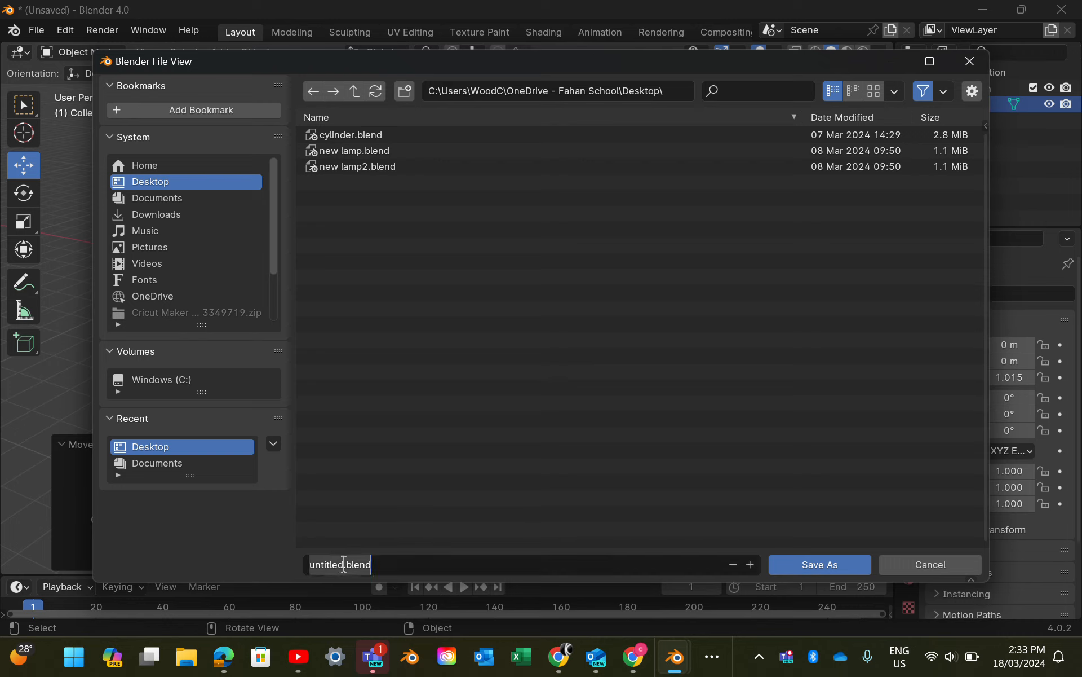
pyautogui.moveTo(344, 563); pyautogui.dragTo(301, 561)
pyautogui.write('donut')
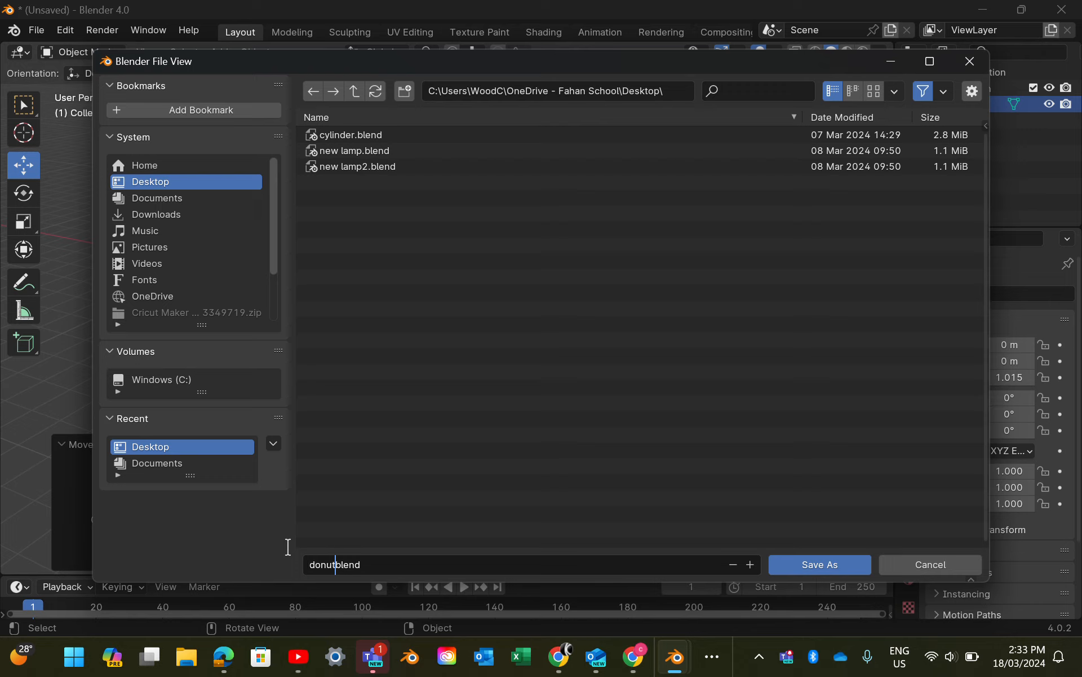
pyautogui.write('.')
pyautogui.write(' lam')
pyautogui.write('p')
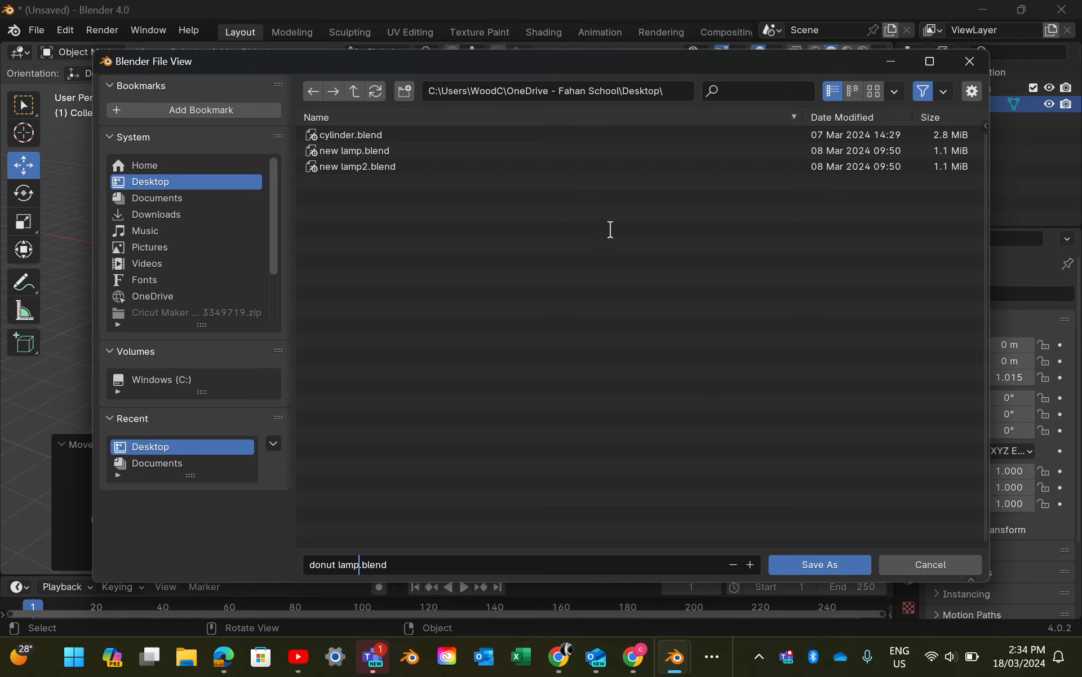
pyautogui.click(820, 564)
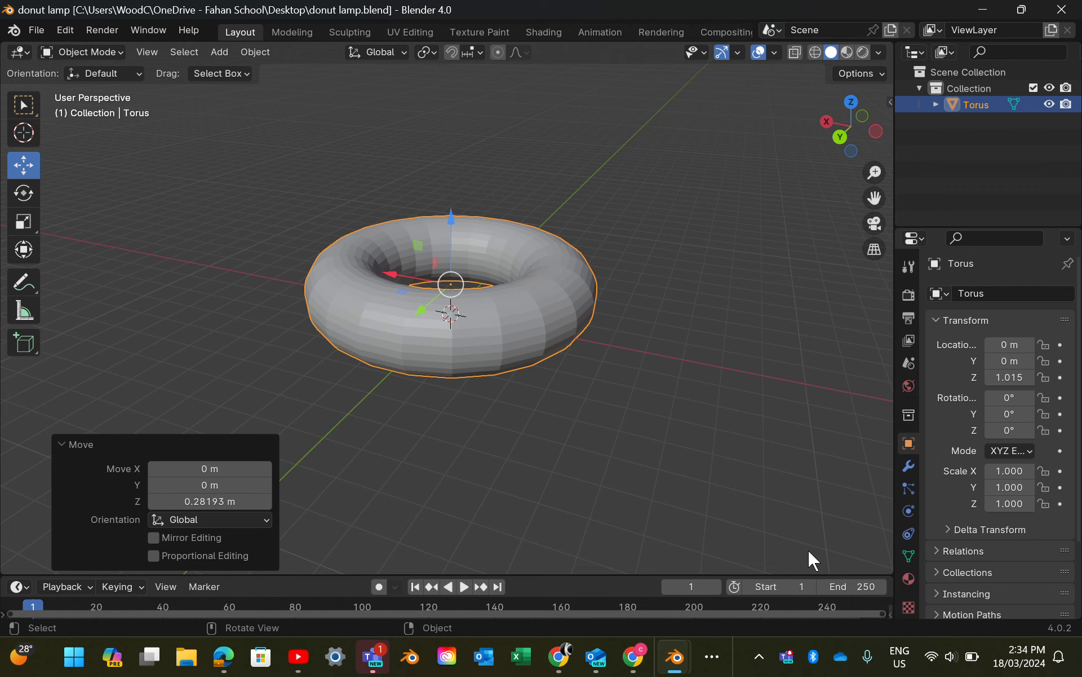
pyautogui.scroll(-3, 679, 405)
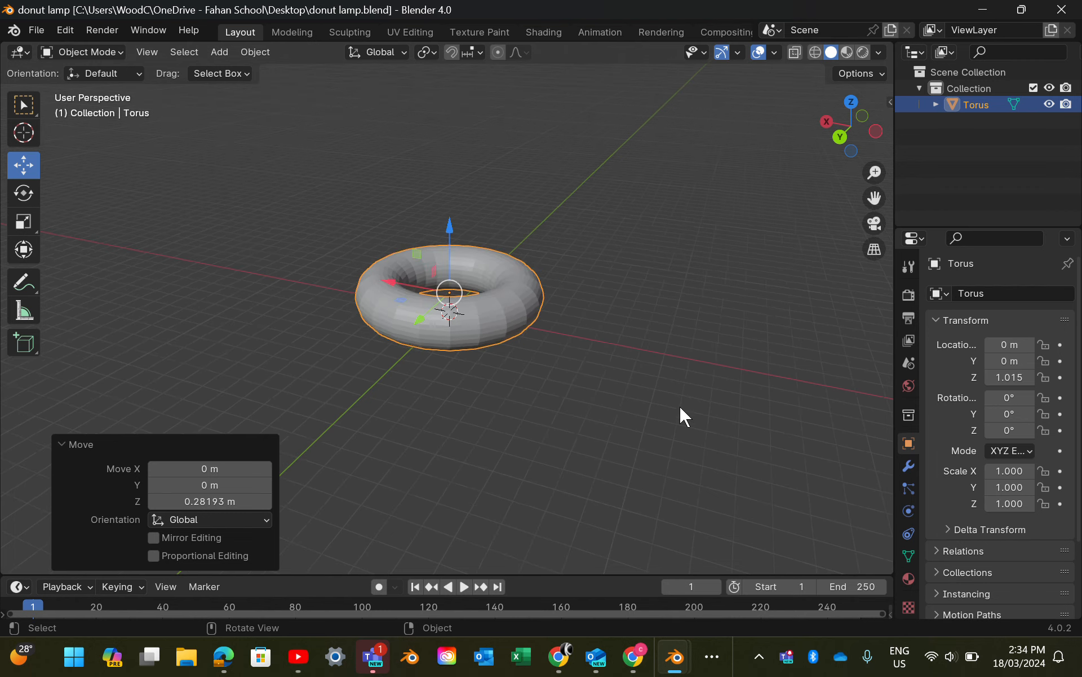
pyautogui.scroll(8, 682, 399)
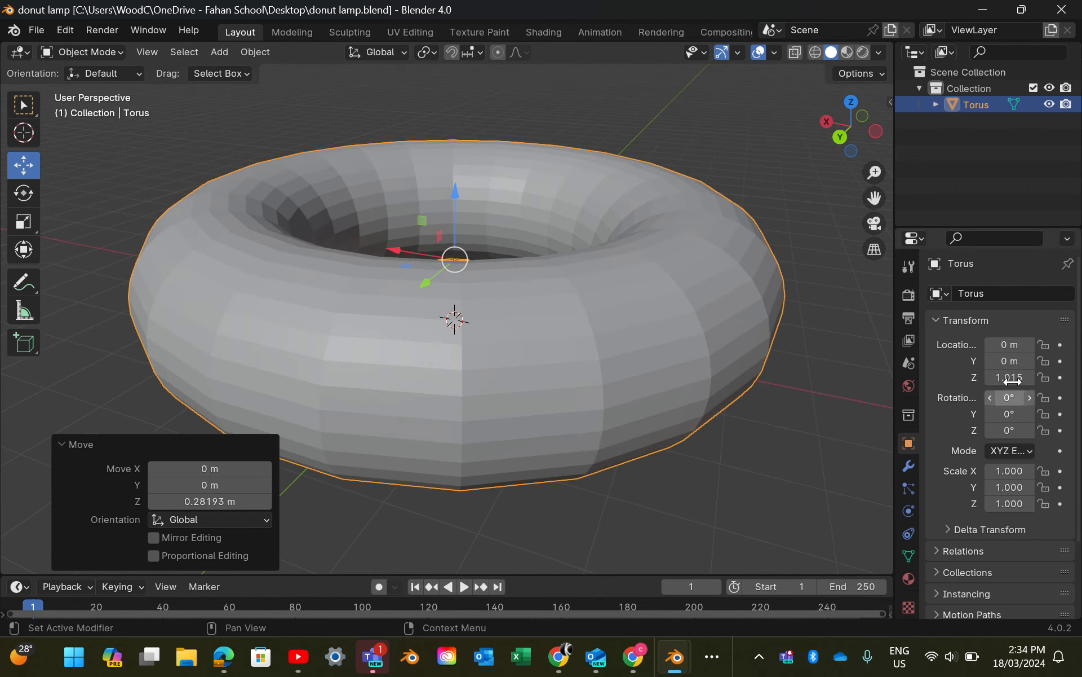